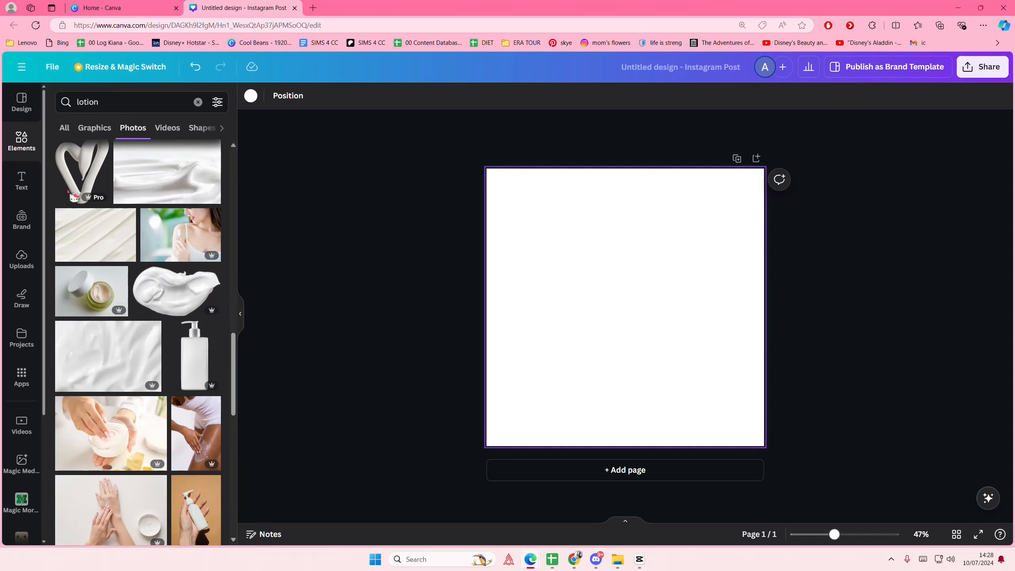
# - Place the heart-shaped lotion swirl photo at the centre of the blank page
pyautogui.moveTo(84, 172); pyautogui.dragTo(624, 301)
pyautogui.scroll(-5, 168, 262)
pyautogui.scroll(-3, 168, 264)
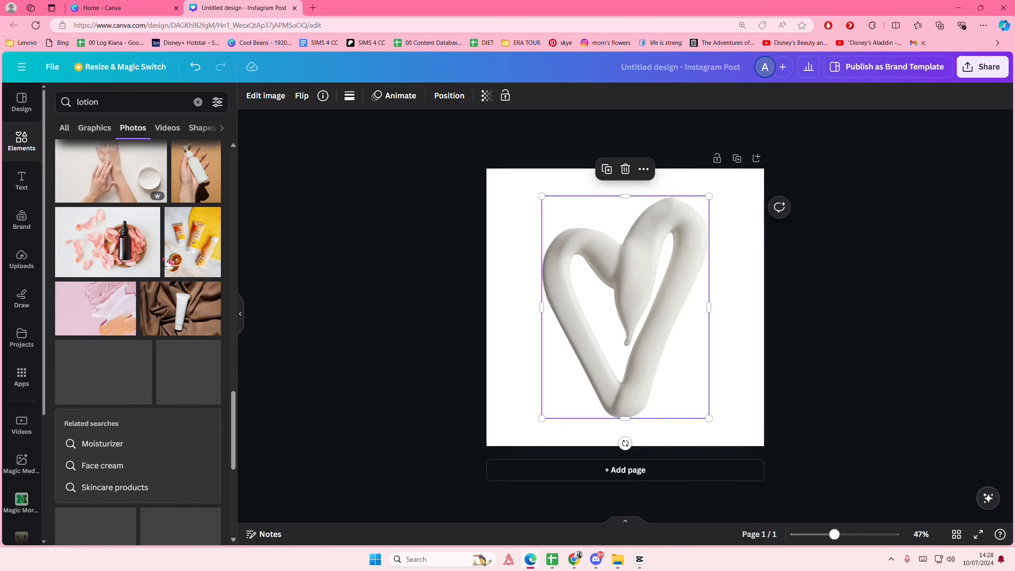
# - Search the photos for "lotion tube" and place the upright beige-and-white tube over the heart
pyautogui.click(106, 102)
pyautogui.write('tube')
pyautogui.press('Return')
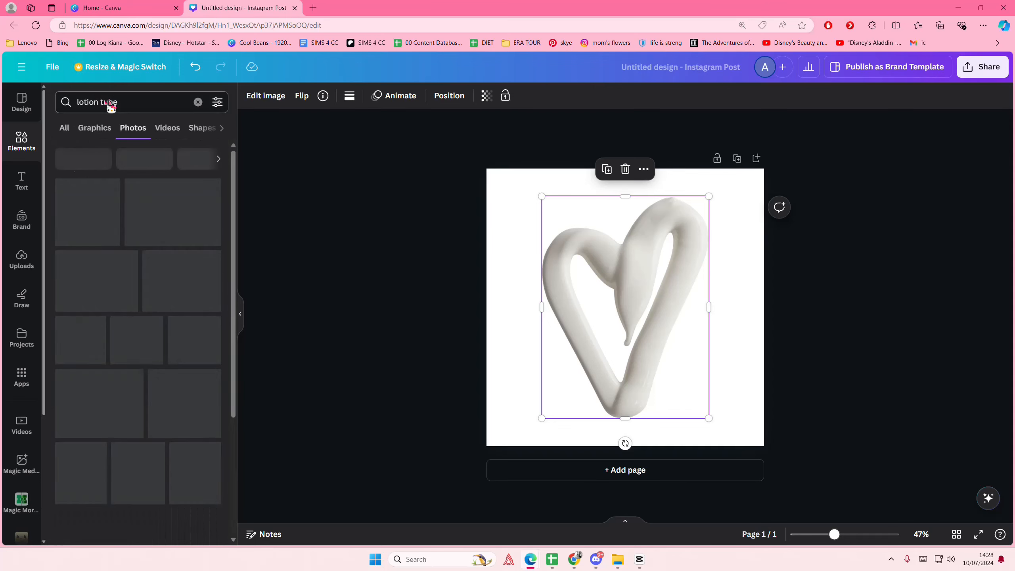
pyautogui.moveTo(119, 192); pyautogui.dragTo(611, 215)
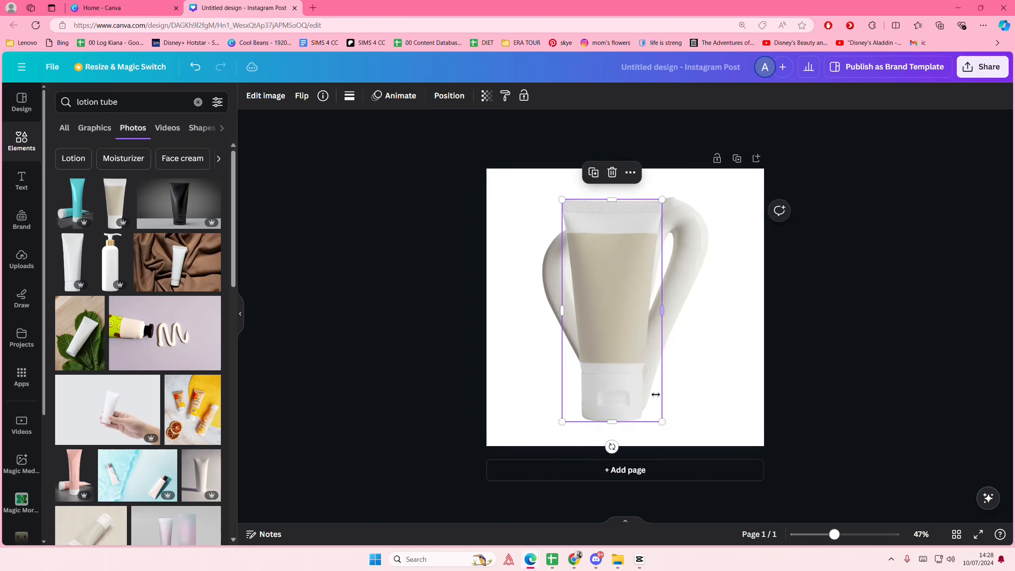
# - Tilt the tube diagonally with its cap towards the lower right, enlarge it and centre it over the heart
pyautogui.moveTo(612, 446); pyautogui.dragTo(680, 422)
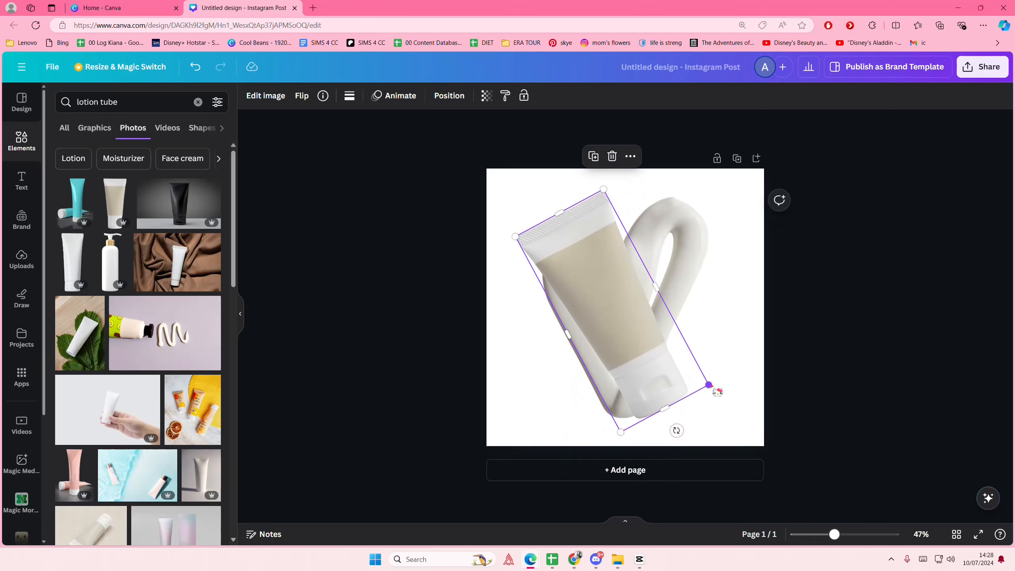
pyautogui.moveTo(716, 389)
pyautogui.mouseDown()
pyautogui.moveTo(768, 385)
pyautogui.moveTo(728, 390)
pyautogui.mouseUp()
pyautogui.moveTo(642, 373); pyautogui.dragTo(650, 378)
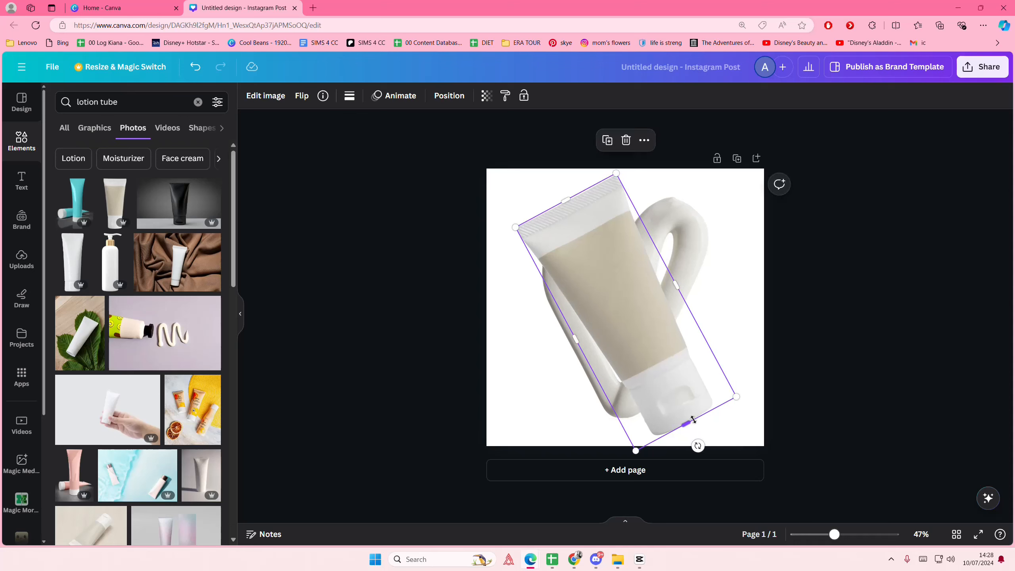
# - Crop the tilted tube to its upper half and duplicate it in place, undoing the stray edits
pyautogui.moveTo(693, 418)
pyautogui.mouseDown()
pyautogui.moveTo(605, 298)
pyautogui.moveTo(673, 362)
pyautogui.moveTo(694, 399)
pyautogui.moveTo(623, 327)
pyautogui.moveTo(646, 297)
pyautogui.moveTo(607, 289)
pyautogui.moveTo(664, 359)
pyautogui.moveTo(697, 427)
pyautogui.mouseUp()
pyautogui.hotkey('ctrl', 'd')
pyautogui.hotkey('ctrl', 'z')
pyautogui.hotkey('ctrl', 'z')
pyautogui.hotkey('ctrl', 'z')
pyautogui.hotkey('ctrl', 'z')
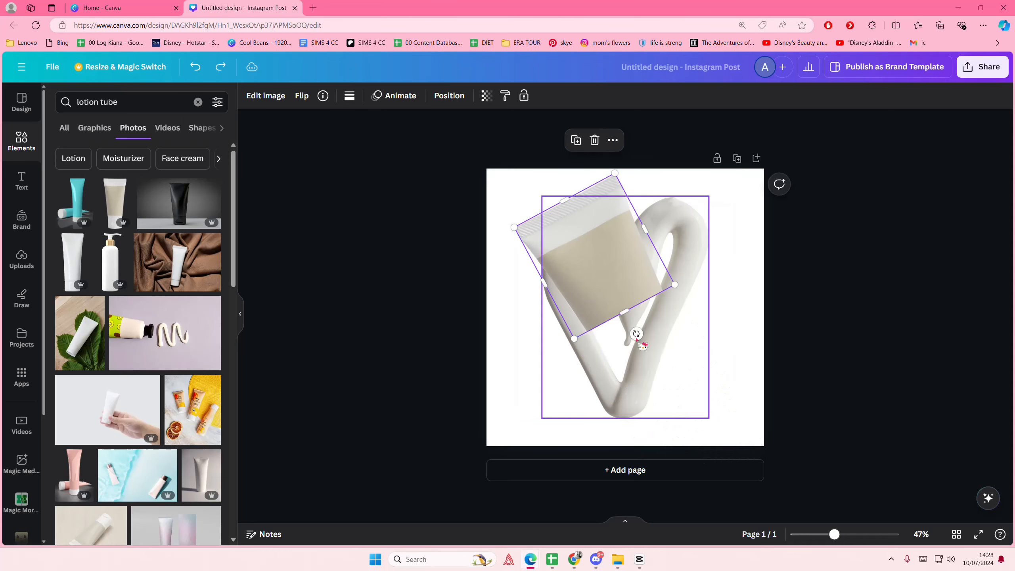
# - Crop the duplicate to the tube's capped lower part and trim the upper half to leave a gap between them
pyautogui.moveTo(624, 313); pyautogui.dragTo(700, 417)
pyautogui.moveTo(565, 200); pyautogui.dragTo(636, 349)
pyautogui.click(617, 294)
pyautogui.moveTo(626, 311); pyautogui.dragTo(620, 303)
pyautogui.click(713, 297)
pyautogui.click(687, 368)
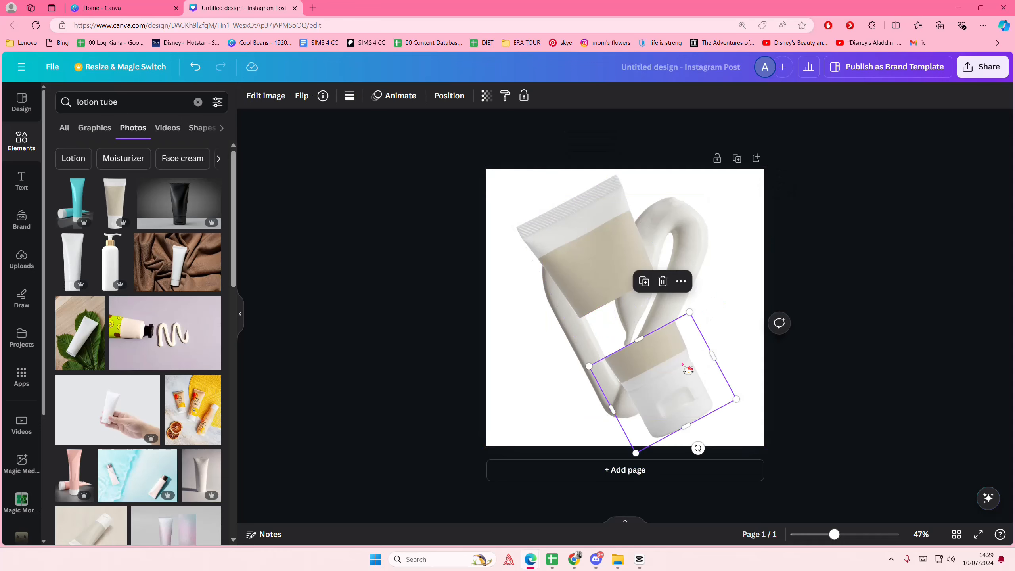
# - Place a copy of the upper tube half at the page's left edge
pyautogui.click(633, 281)
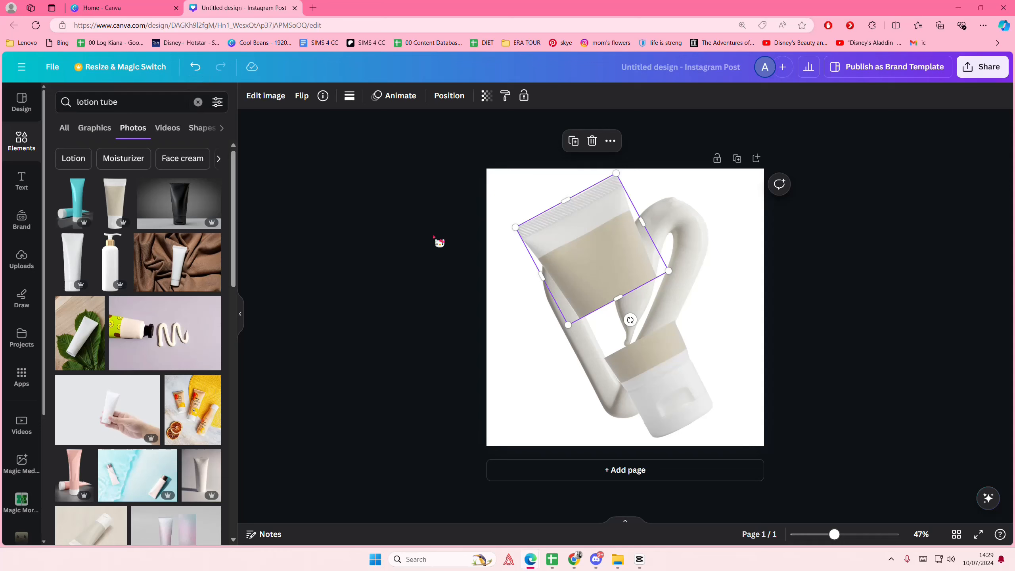
pyautogui.moveTo(532, 254); pyautogui.dragTo(472, 375)
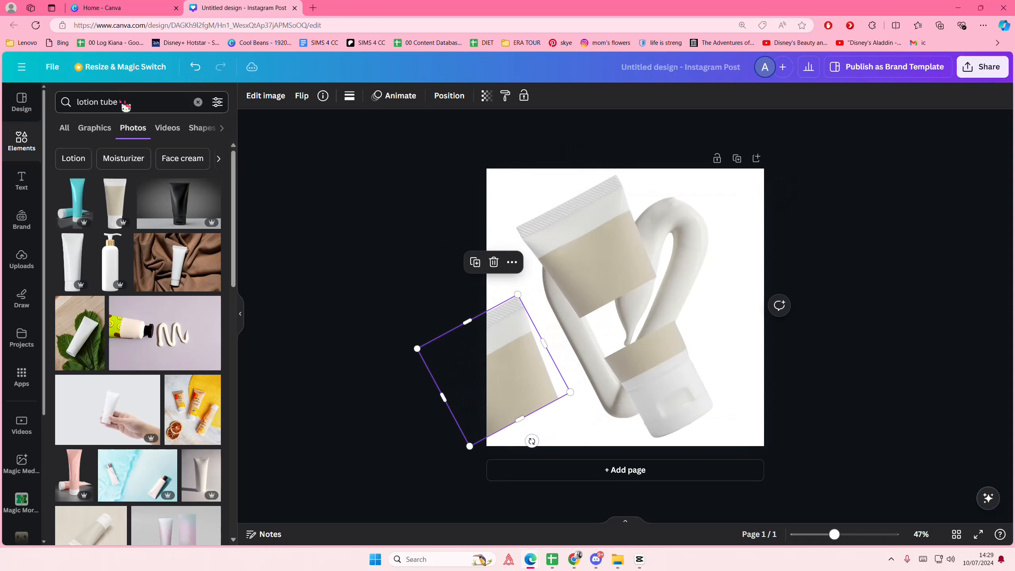
# - Search all elements for "circle frame" and add the plain round frame over the tube
pyautogui.click(125, 102)
pyautogui.write('circle frame')
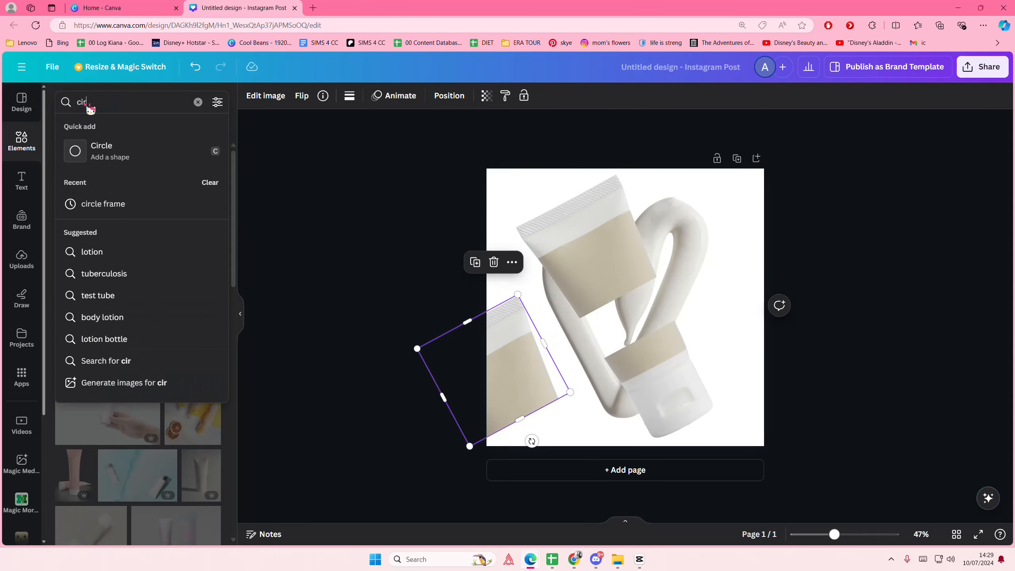
pyautogui.press('Return')
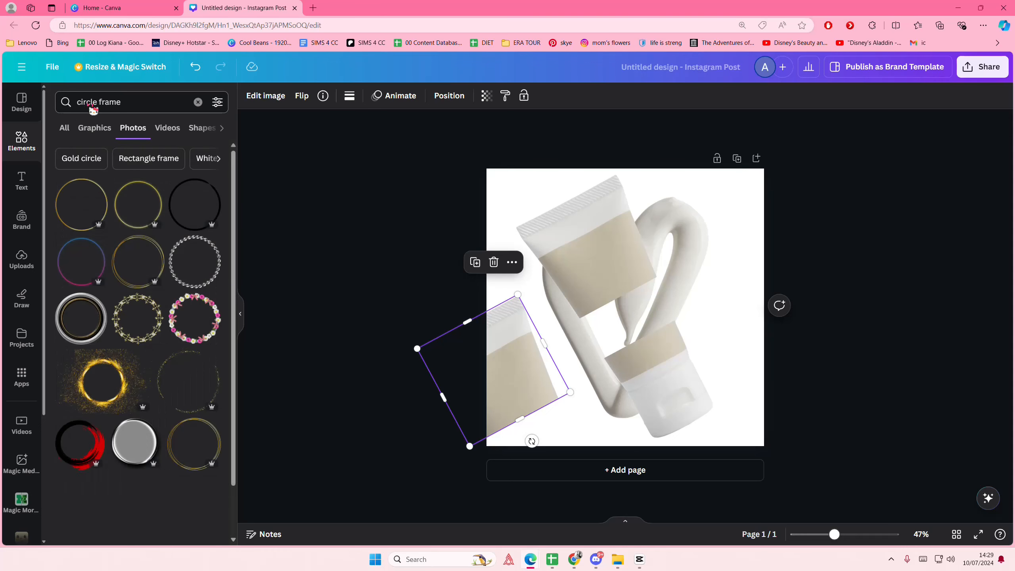
pyautogui.click(64, 127)
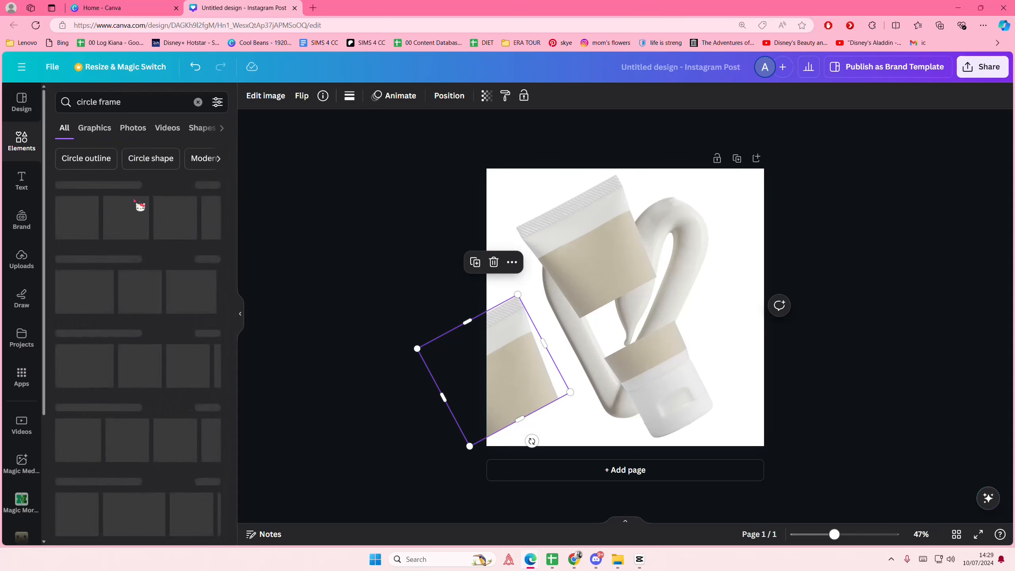
pyautogui.moveTo(78, 217); pyautogui.dragTo(608, 294)
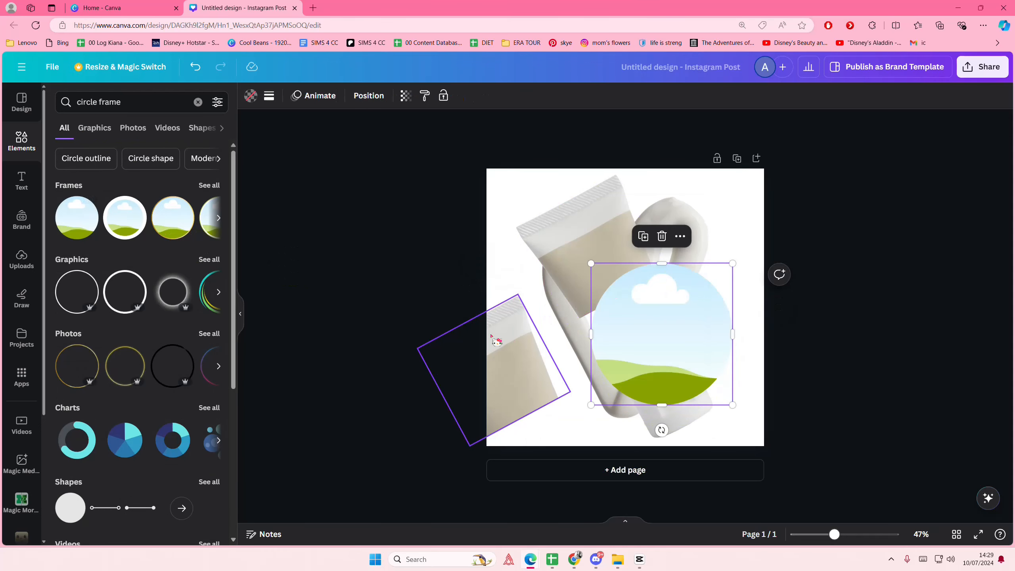
# - Fill the round frame with the spare tube copy, adjusted so only its plain beige area shows
pyautogui.moveTo(505, 366); pyautogui.dragTo(524, 358)
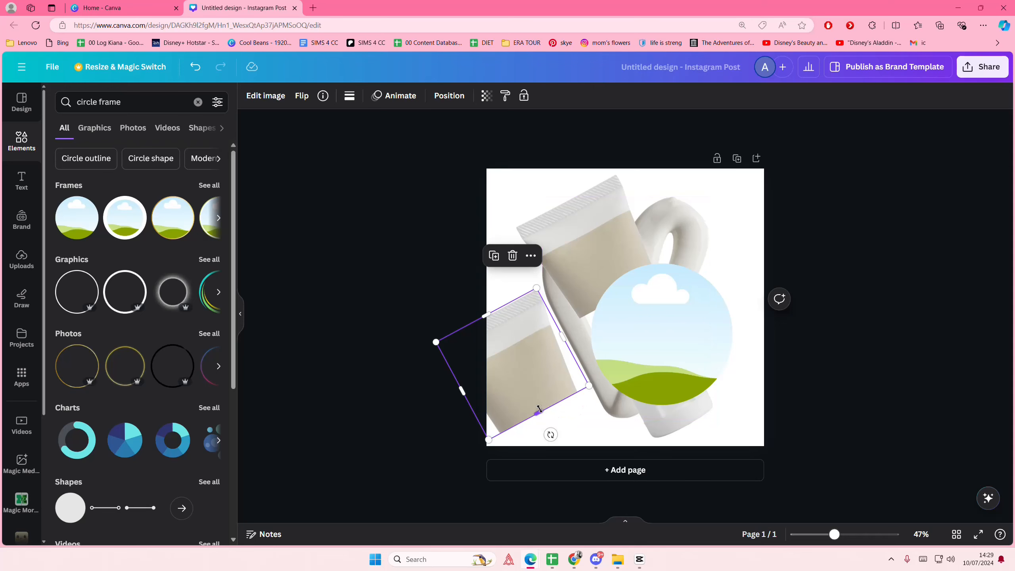
pyautogui.moveTo(534, 396); pyautogui.dragTo(650, 294)
pyautogui.doubleClick(690, 370)
pyautogui.click(826, 332)
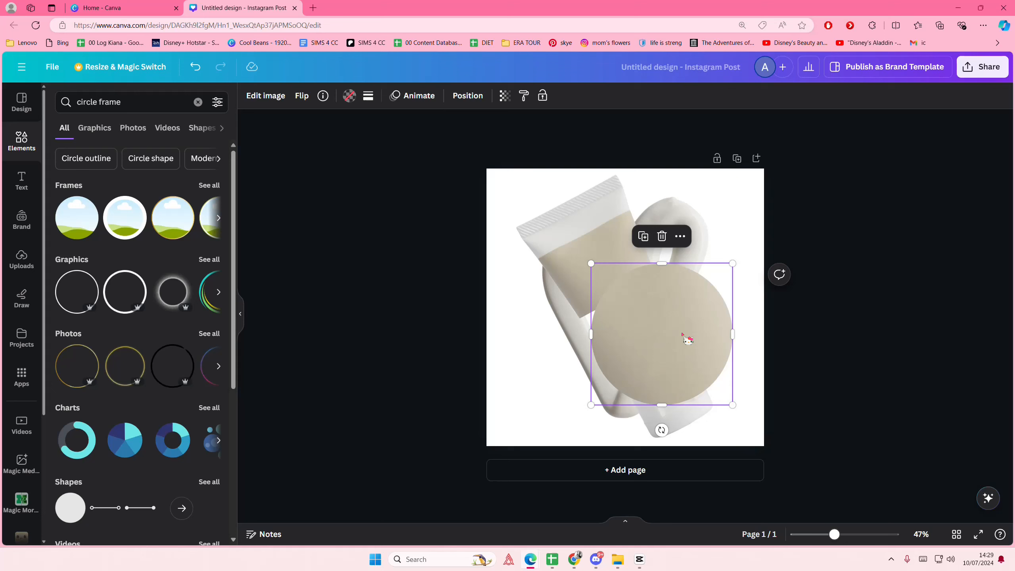
# - Darken the beige circle by setting its brightness to -45 and its contrast to 34
pyautogui.click(268, 96)
pyautogui.click(142, 104)
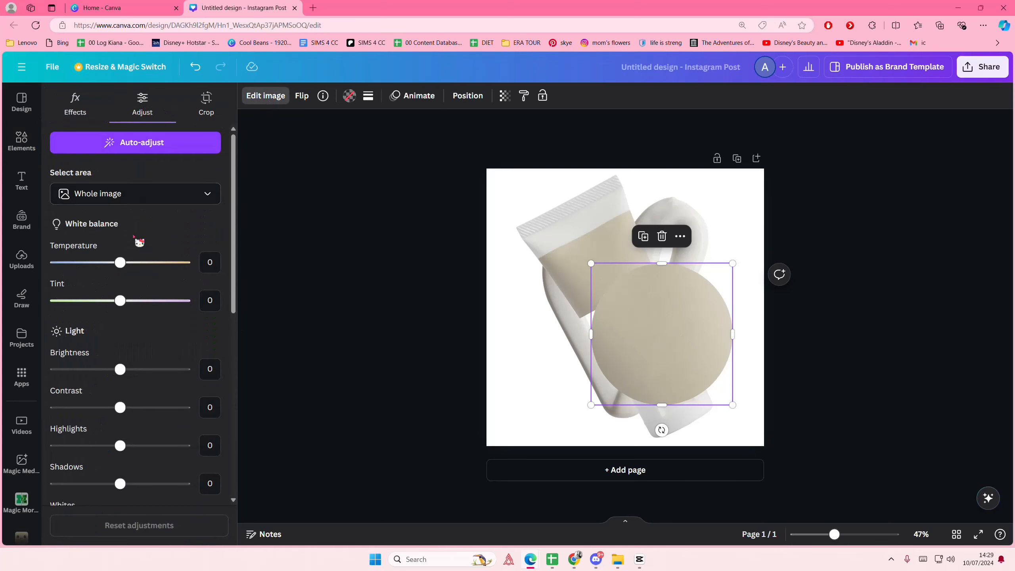
pyautogui.moveTo(120, 369); pyautogui.dragTo(94, 371)
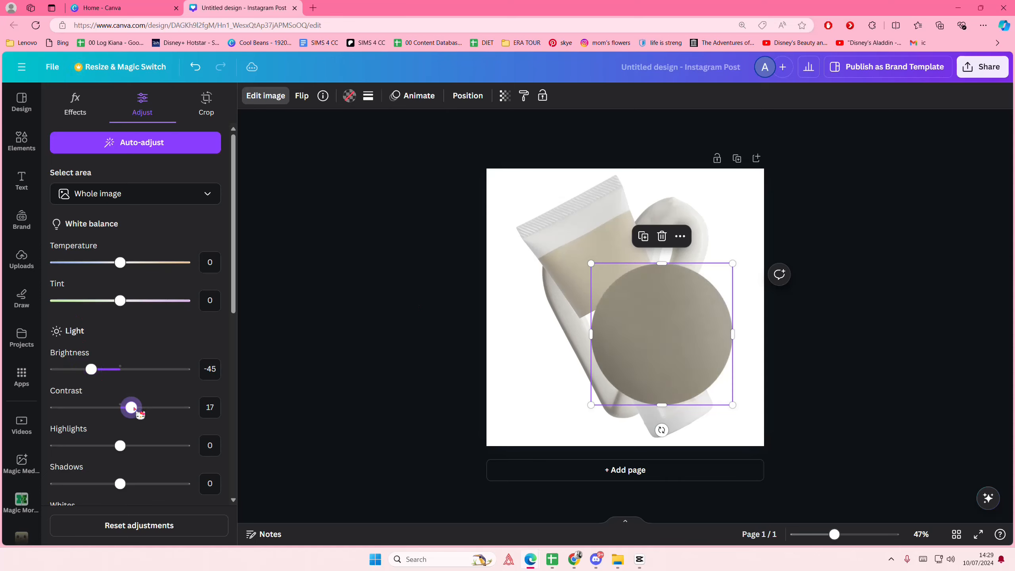
# - Flatten the dark circle into a narrow ellipse, tilt it and fit it to the cut edge of the upper tube half
pyautogui.moveTo(662, 274); pyautogui.dragTo(655, 297)
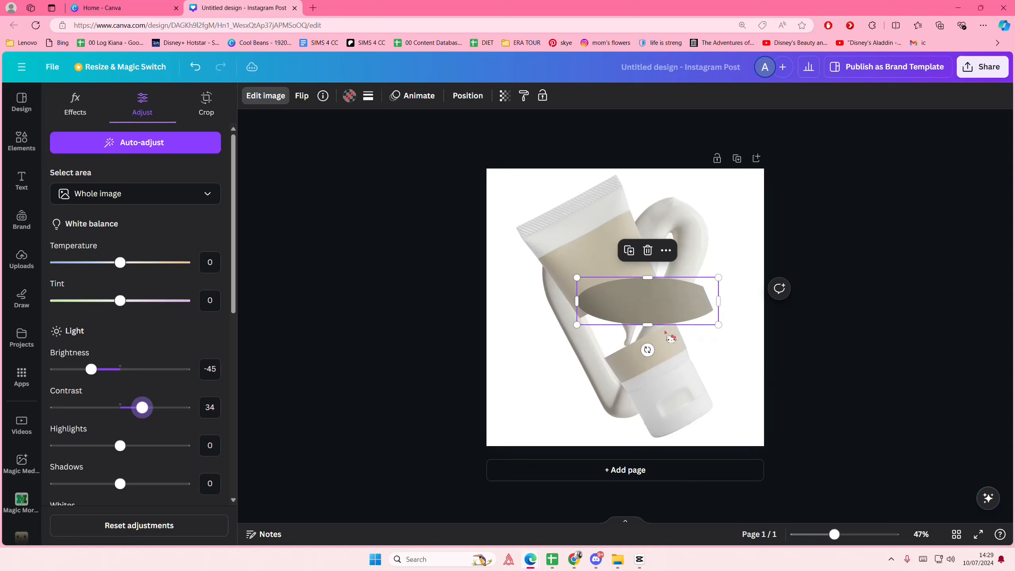
pyautogui.moveTo(647, 350); pyautogui.dragTo(667, 342)
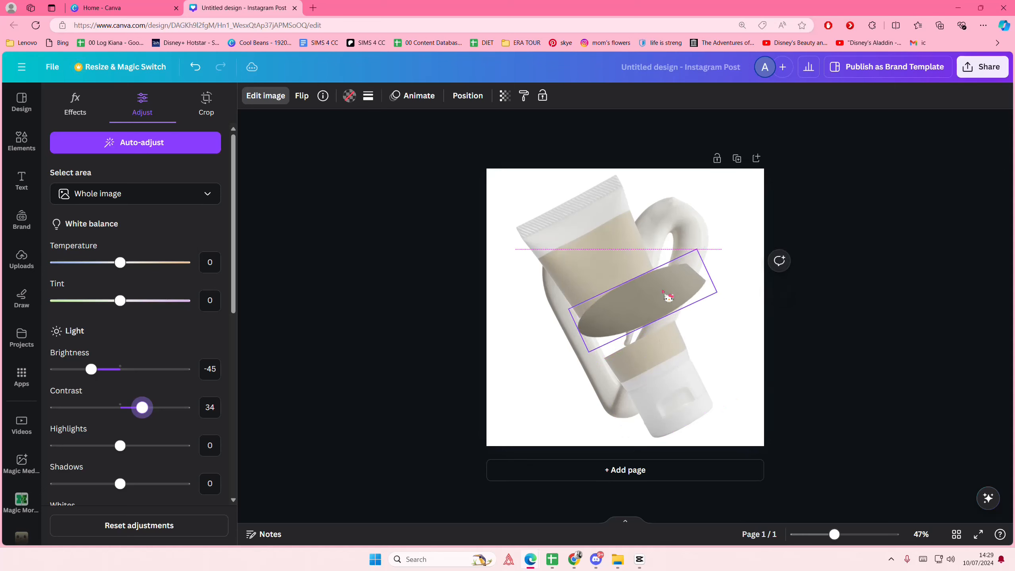
pyautogui.moveTo(697, 273); pyautogui.dragTo(662, 281)
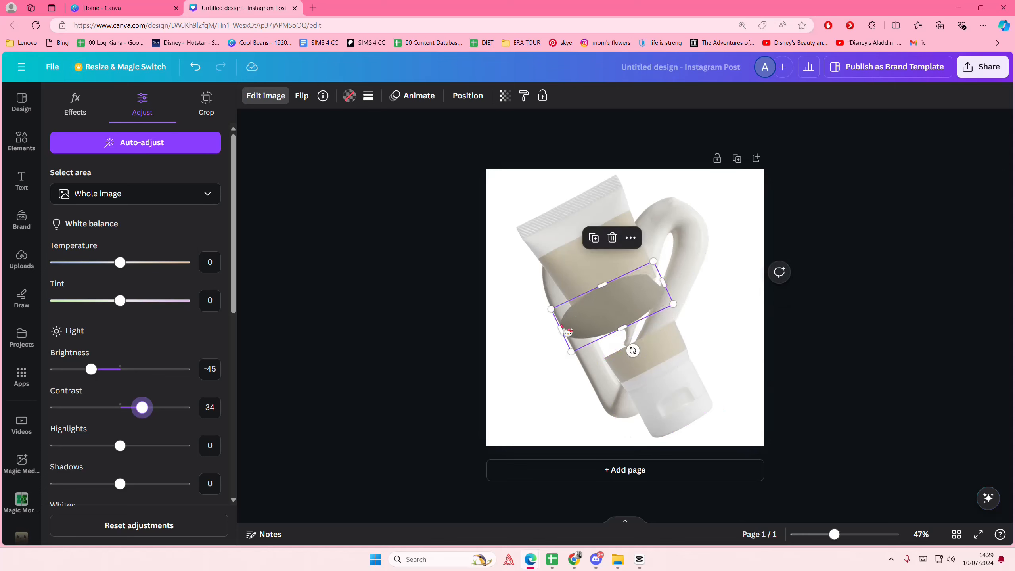
pyautogui.moveTo(561, 331); pyautogui.dragTo(582, 320)
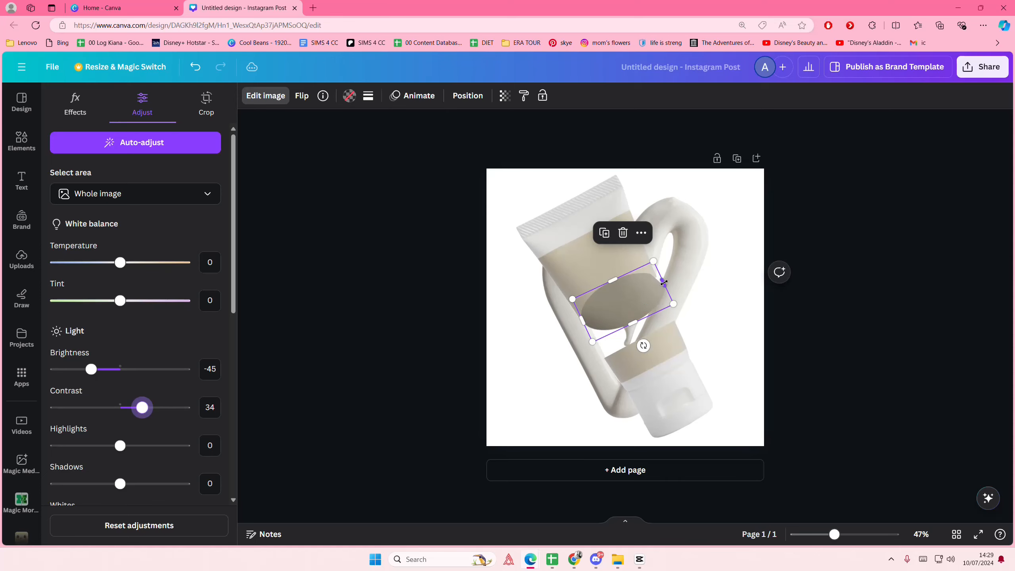
pyautogui.moveTo(663, 282); pyautogui.dragTo(629, 298)
pyautogui.moveTo(636, 307)
pyautogui.mouseDown()
pyautogui.moveTo(627, 294)
pyautogui.moveTo(634, 301)
pyautogui.mouseUp()
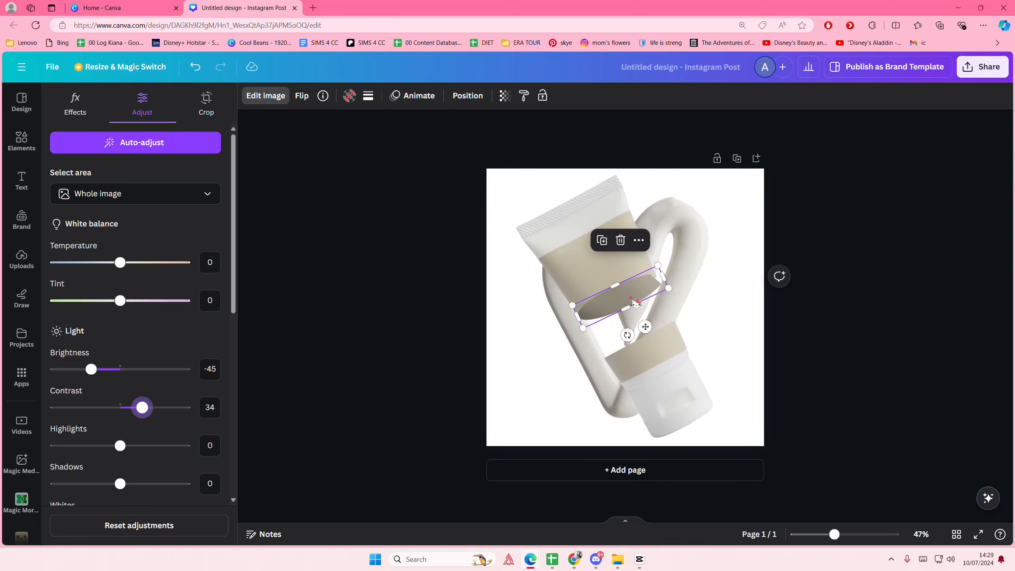
# - Adjust the image inside the ellipse frame so its beige area fills the whole shape
pyautogui.doubleClick(634, 301)
pyautogui.moveTo(755, 340); pyautogui.dragTo(833, 360)
pyautogui.moveTo(692, 352); pyautogui.dragTo(674, 341)
pyautogui.click(822, 359)
# - Place a copy of the dark ellipse on the cut edge of the lower tube half and fit both ellipses
pyautogui.click(655, 290)
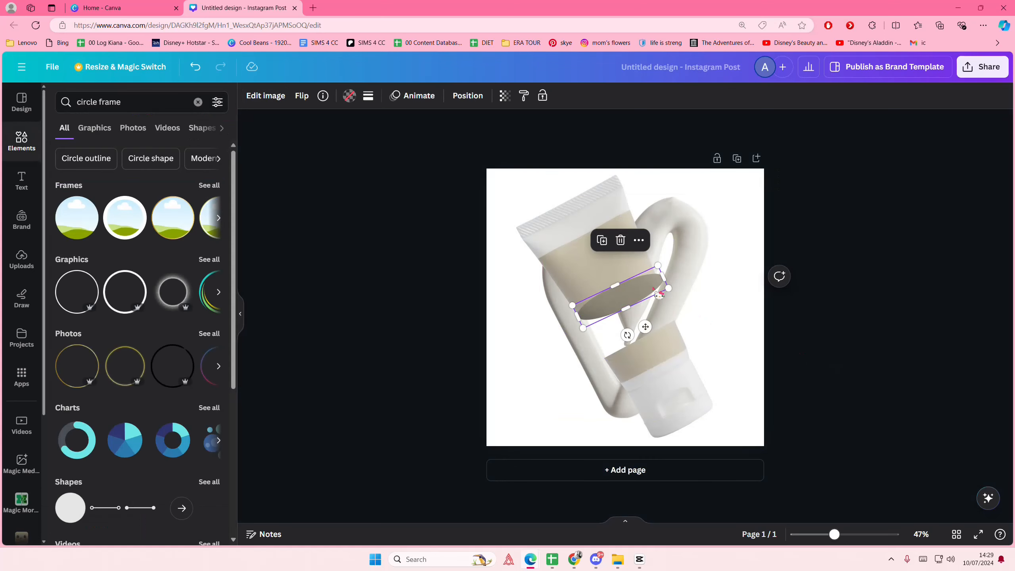
pyautogui.moveTo(659, 282); pyautogui.dragTo(675, 327)
pyautogui.click(796, 301)
pyautogui.click(618, 292)
pyautogui.moveTo(599, 358); pyautogui.dragTo(604, 358)
pyautogui.click(764, 339)
pyautogui.click(639, 343)
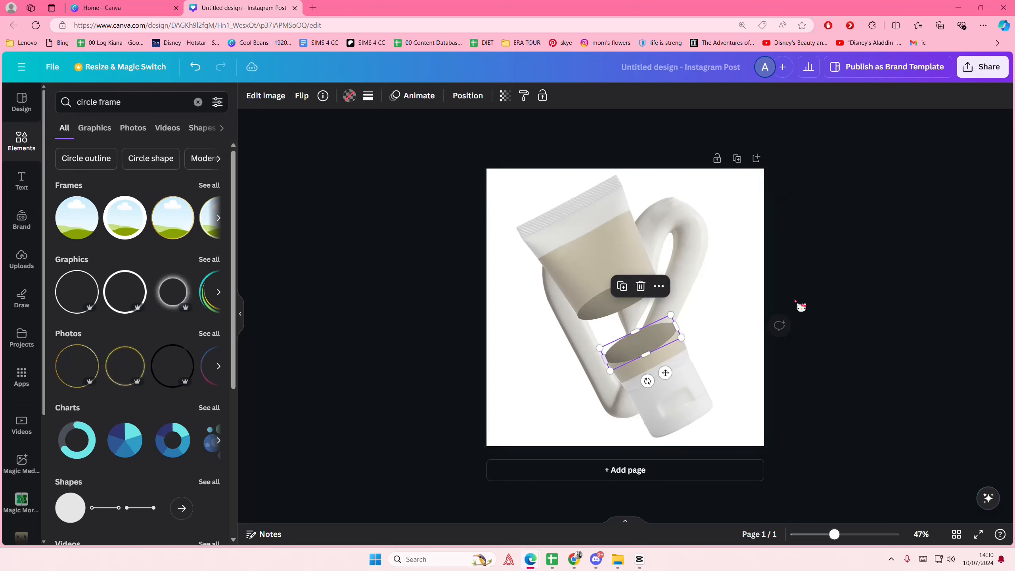
# - Bring the lotion heart forward in front of the tube pieces
pyautogui.click(800, 299)
pyautogui.click(694, 272)
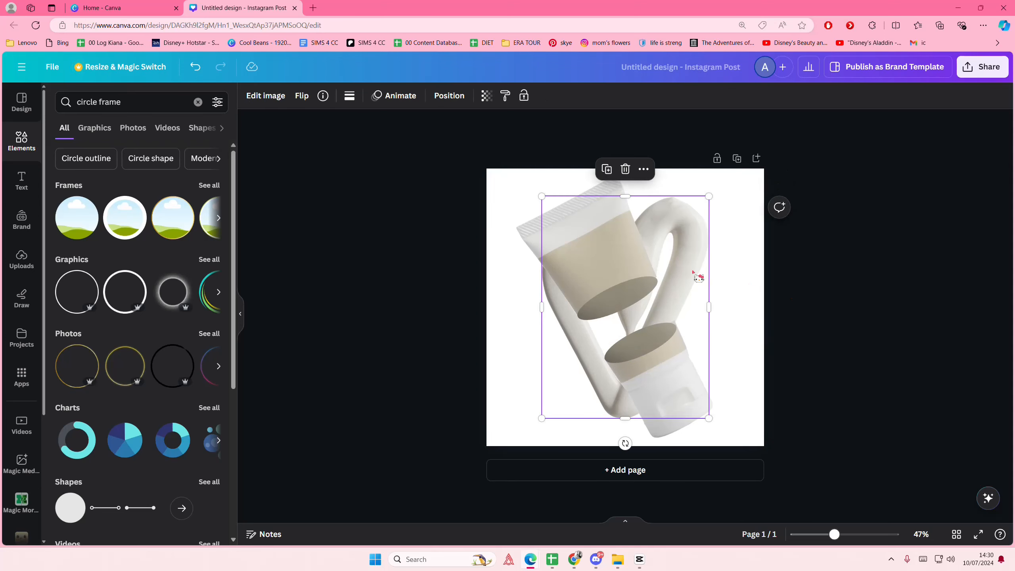
pyautogui.hotkey('ctrl', ']')
pyautogui.hotkey('ctrl', ']')
pyautogui.hotkey('ctrl', ']')
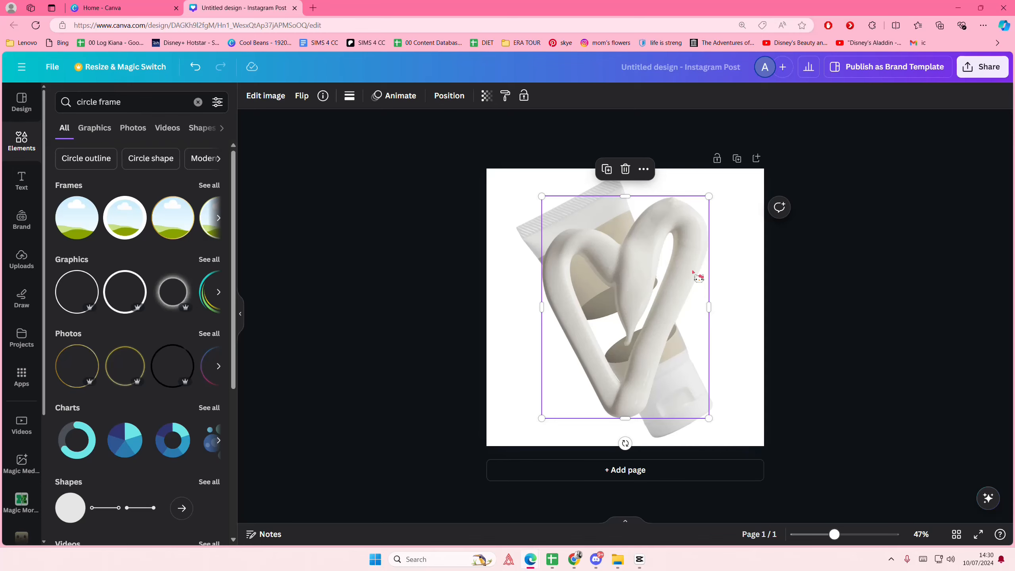
pyautogui.click(737, 267)
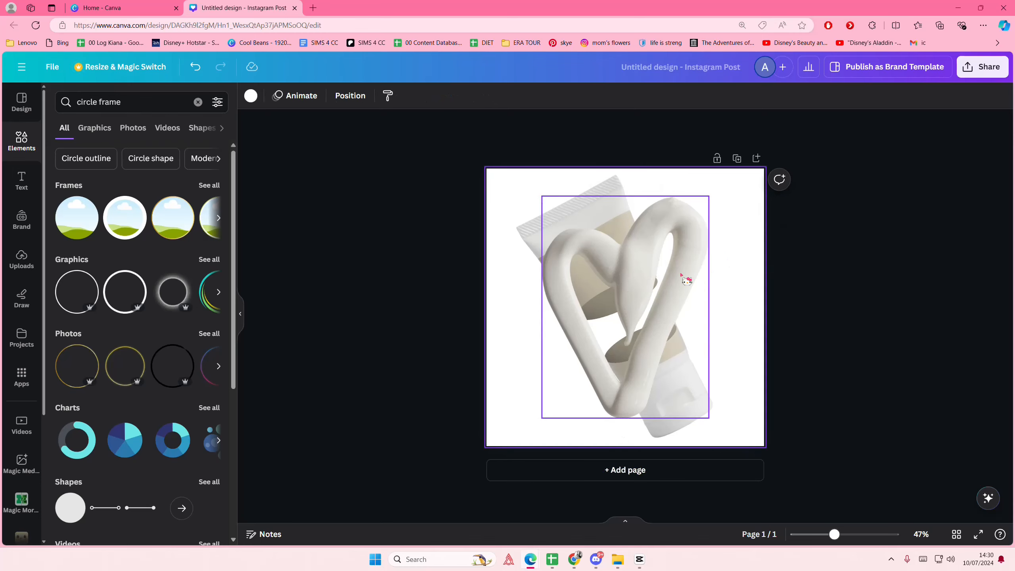
pyautogui.hotkey('ctrl', 'p')
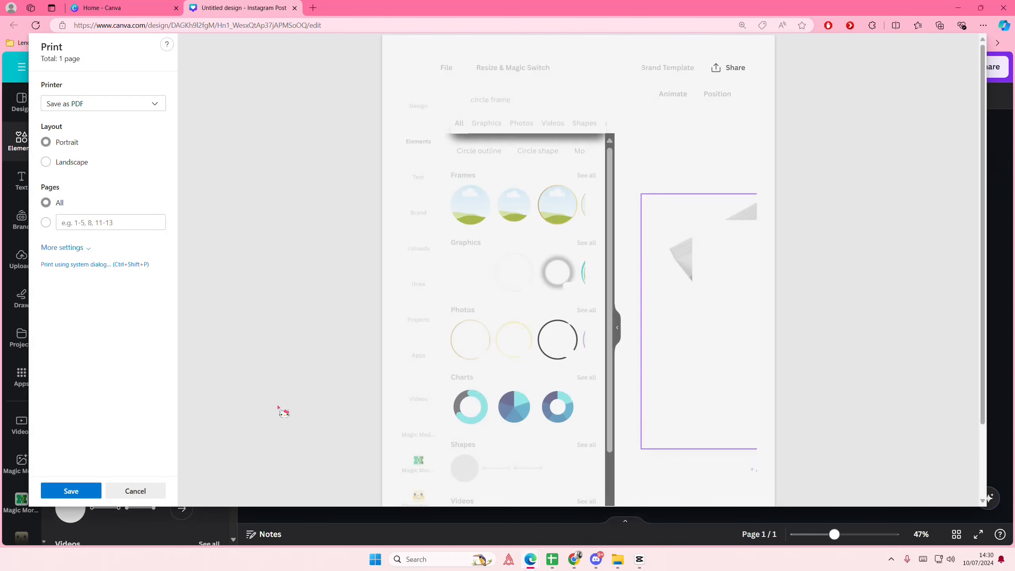
pyautogui.click(157, 492)
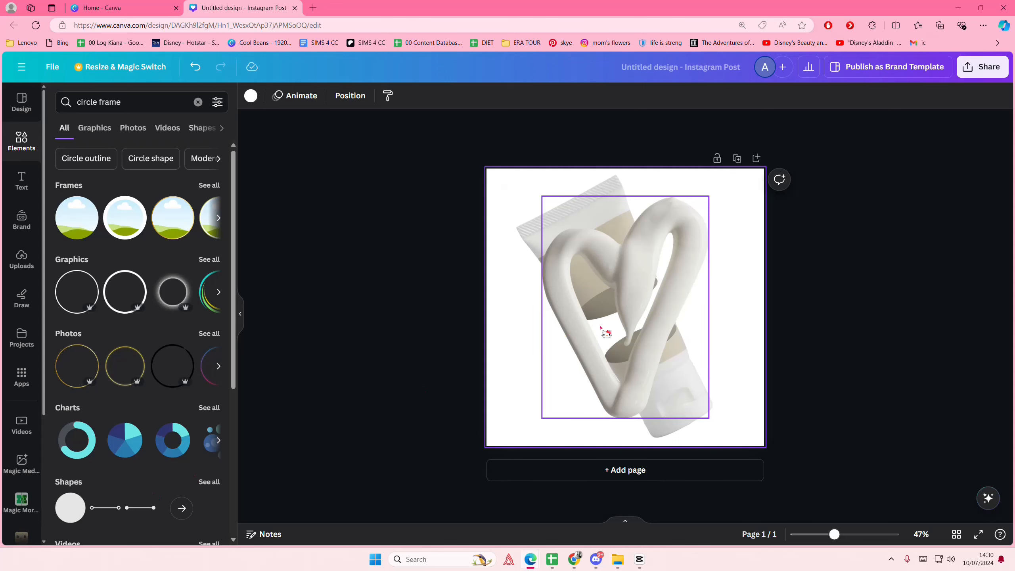
# - Shift the heart slightly left behind the tube pieces and align the lower ellipse with the cut edge of the capped half
pyautogui.moveTo(600, 327)
pyautogui.mouseDown()
pyautogui.moveTo(553, 324)
pyautogui.moveTo(594, 327)
pyautogui.mouseUp()
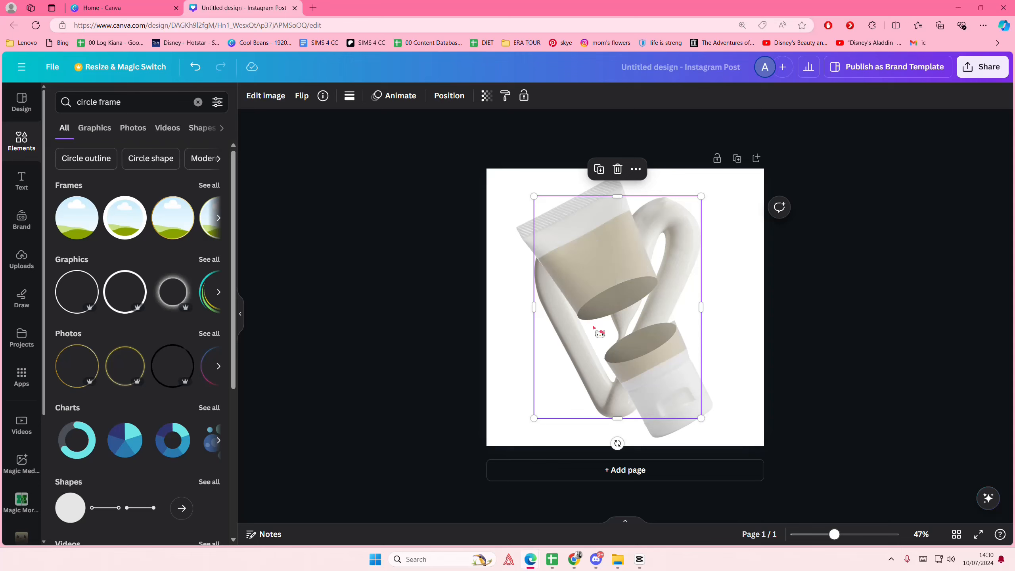
pyautogui.click(681, 335)
pyautogui.moveTo(681, 335); pyautogui.dragTo(676, 326)
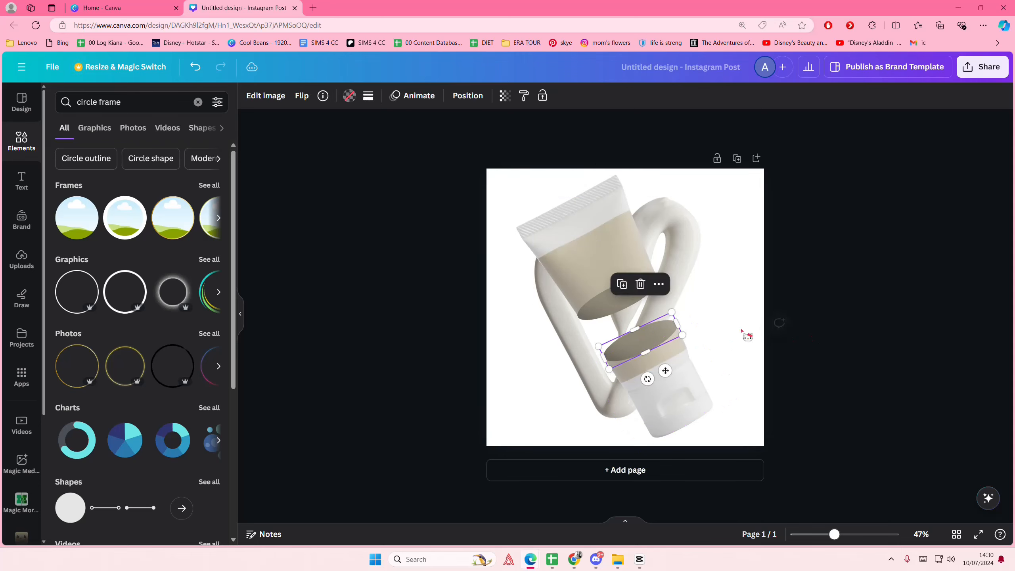
pyautogui.click(815, 342)
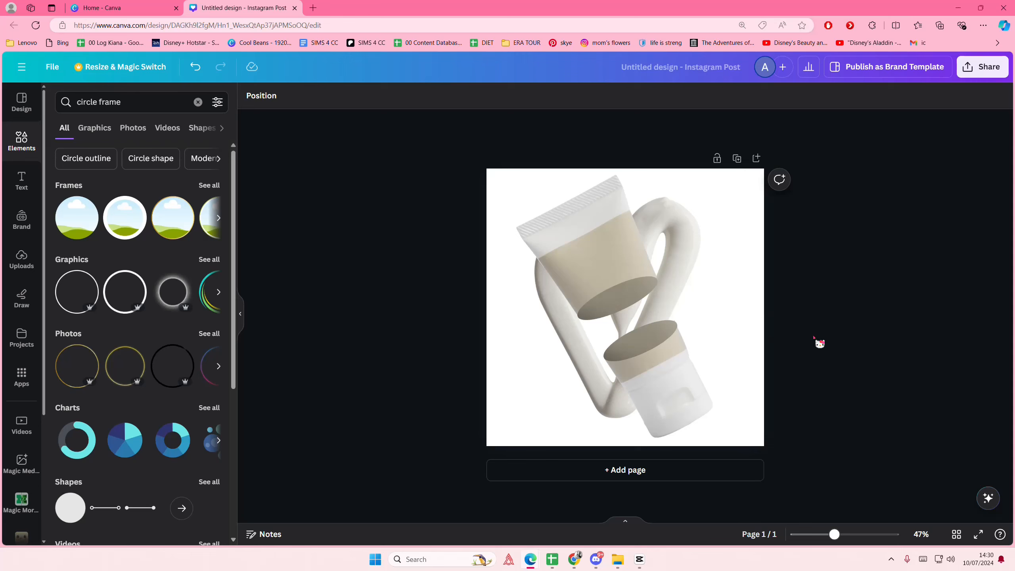
pyautogui.click(677, 340)
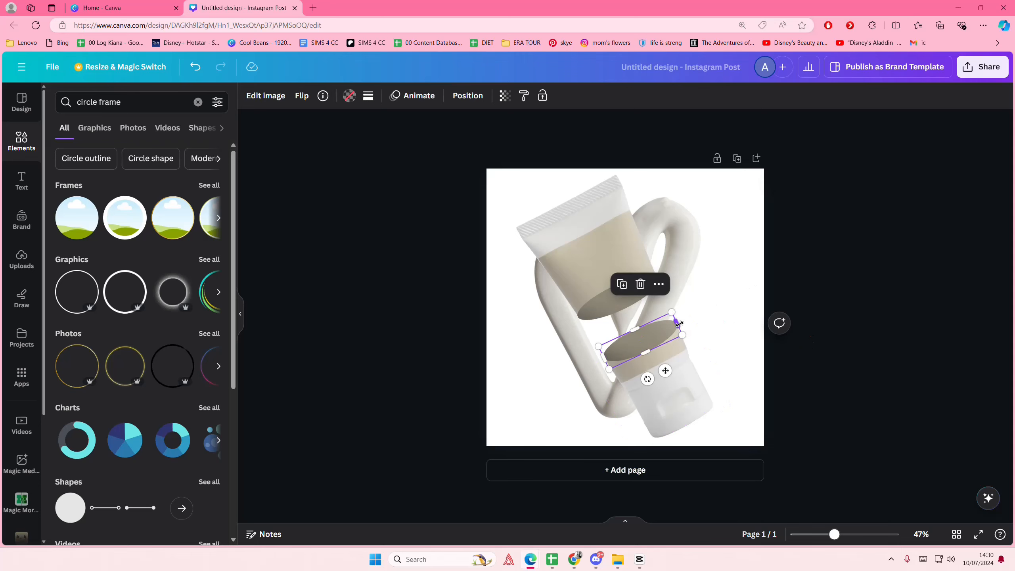
pyautogui.click(819, 305)
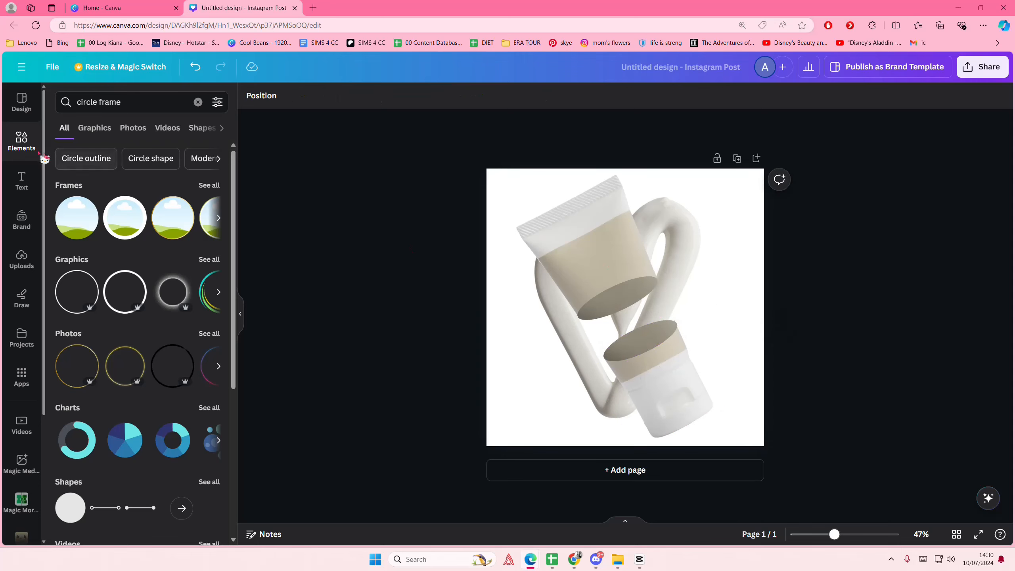
# - Add a text box reading LOTION and enlarge the word to font size 110
pyautogui.click(32, 181)
pyautogui.click(118, 136)
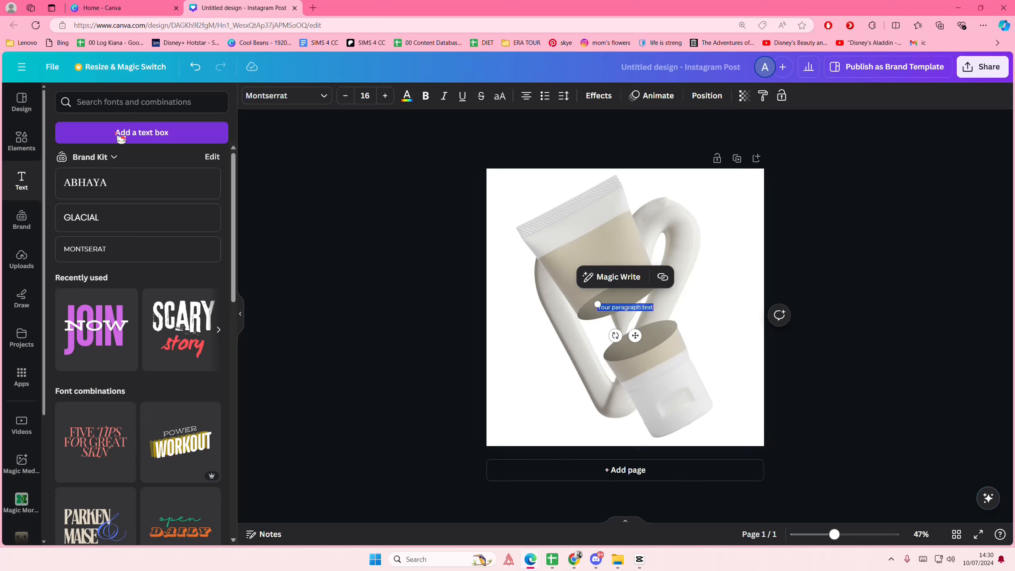
pyautogui.press('BackSpace')
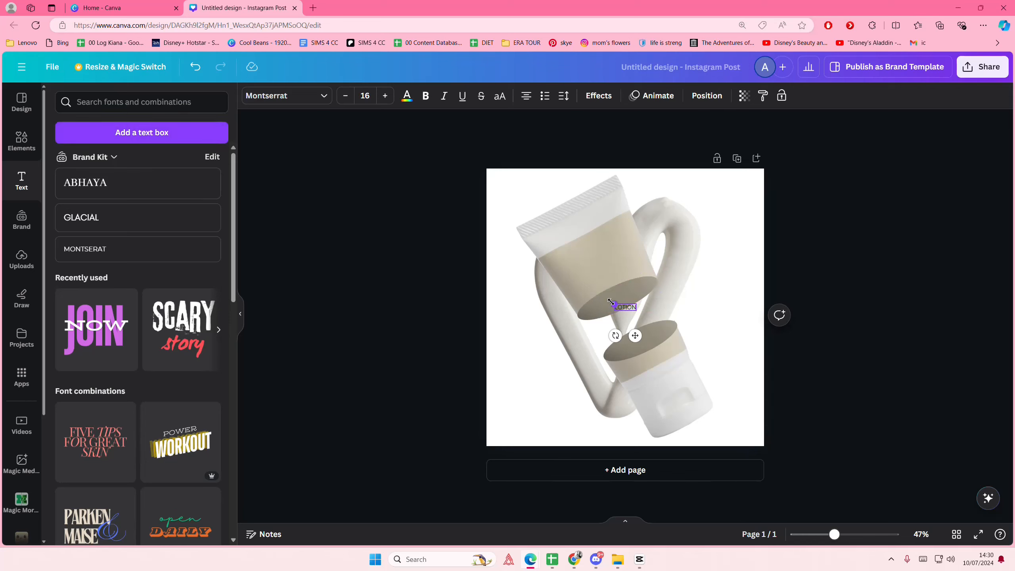
pyautogui.moveTo(611, 301); pyautogui.dragTo(487, 250)
# - Set the LOTION text in the MODERNIZ font and widen its box so the word fits on one line
pyautogui.click(286, 99)
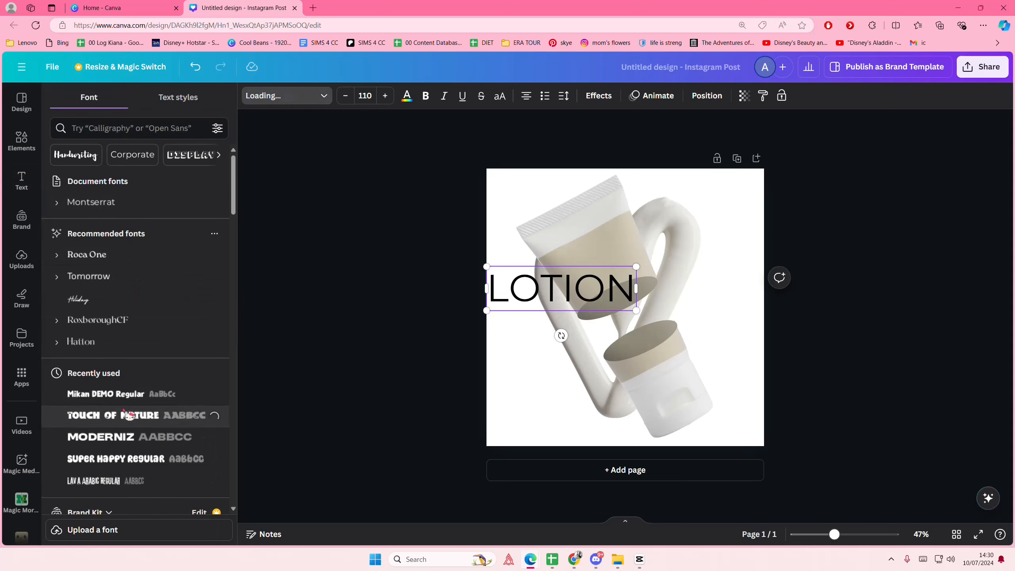
pyautogui.click(130, 436)
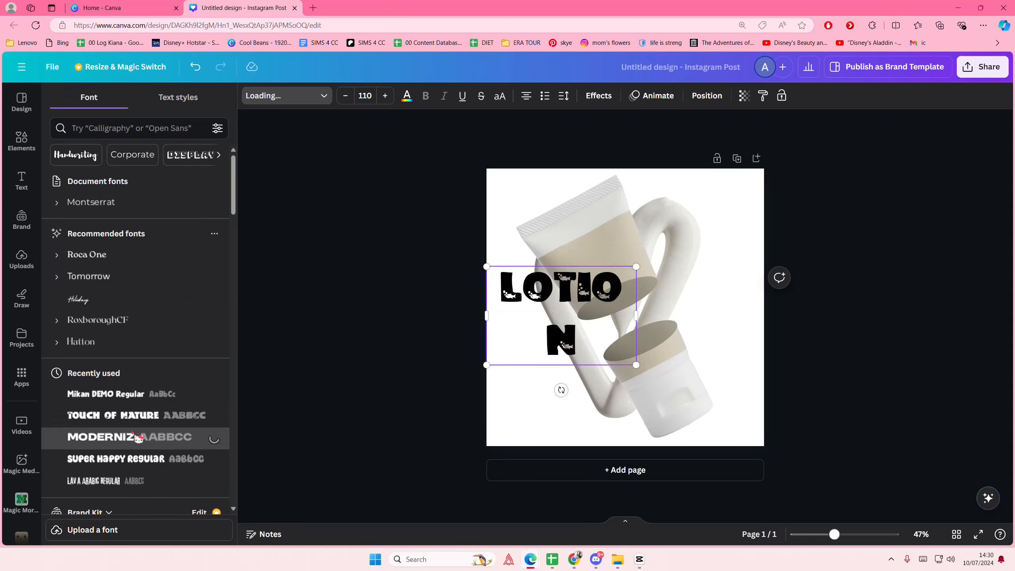
pyautogui.rightClick(132, 434)
pyautogui.click(357, 362)
pyautogui.moveTo(640, 314); pyautogui.dragTo(723, 312)
pyautogui.moveTo(608, 308); pyautogui.dragTo(628, 338)
pyautogui.click(808, 316)
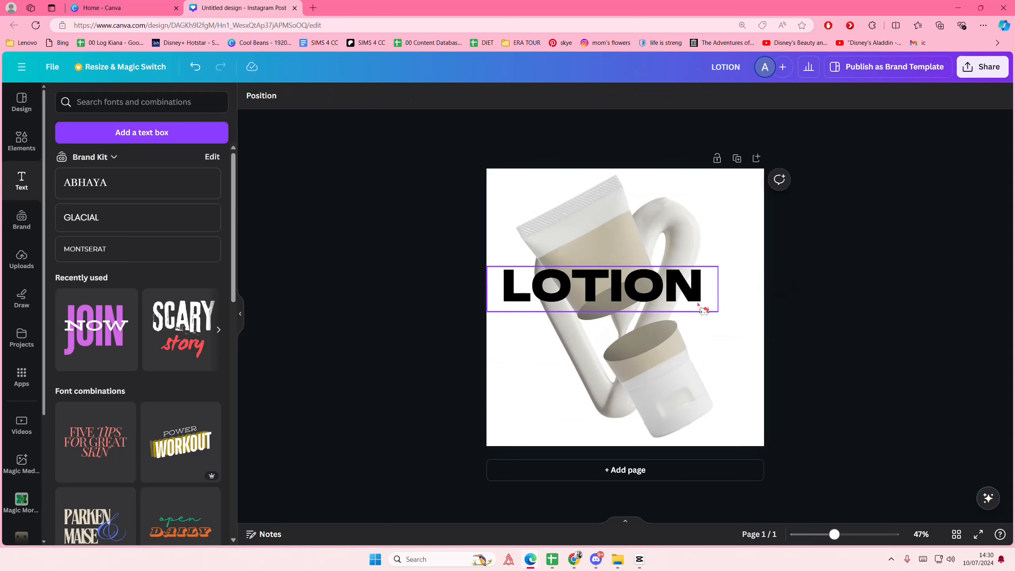
# - Tilt the LOTION text diagonally upward across the gap between the tube halves and enlarge it to font size 140
pyautogui.moveTo(591, 288); pyautogui.dragTo(616, 315)
pyautogui.moveTo(624, 365); pyautogui.dragTo(645, 365)
pyautogui.moveTo(660, 310); pyautogui.dragTo(691, 297)
pyautogui.moveTo(529, 386); pyautogui.dragTo(506, 403)
pyautogui.moveTo(660, 303); pyautogui.dragTo(672, 305)
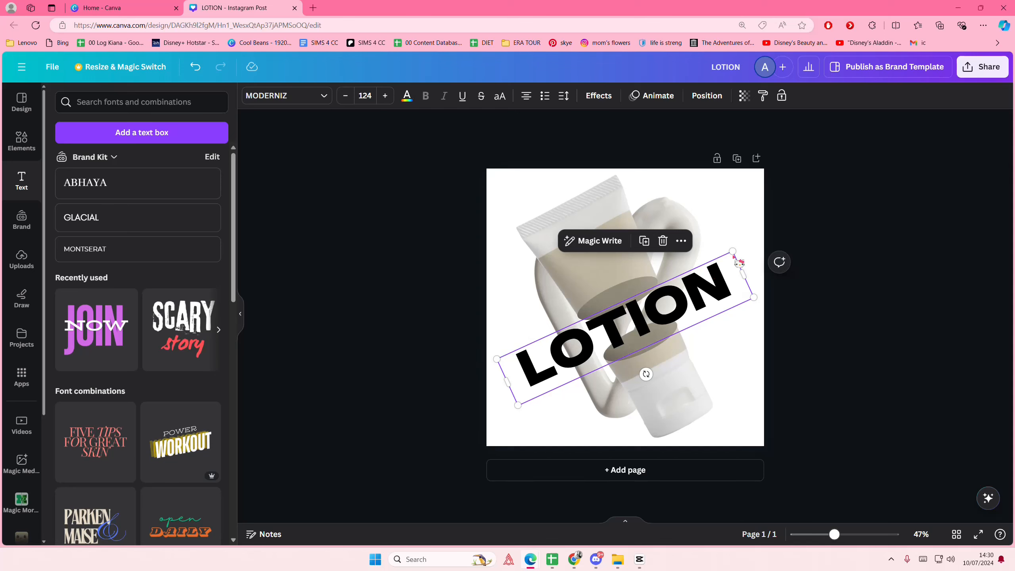
pyautogui.moveTo(734, 255); pyautogui.dragTo(700, 278)
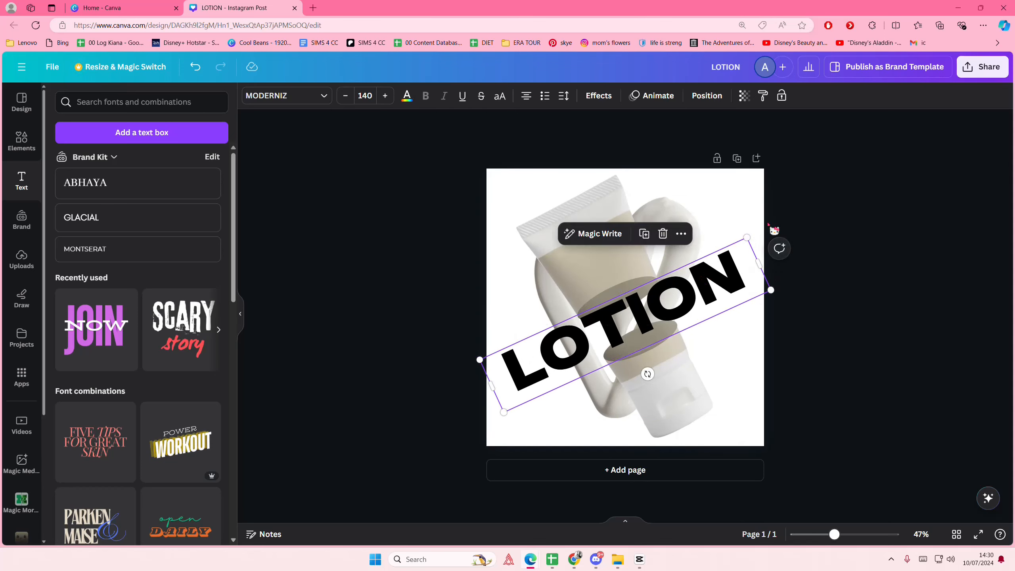
# - Try a brown page background from the brand palette
pyautogui.click(748, 219)
pyautogui.click(251, 97)
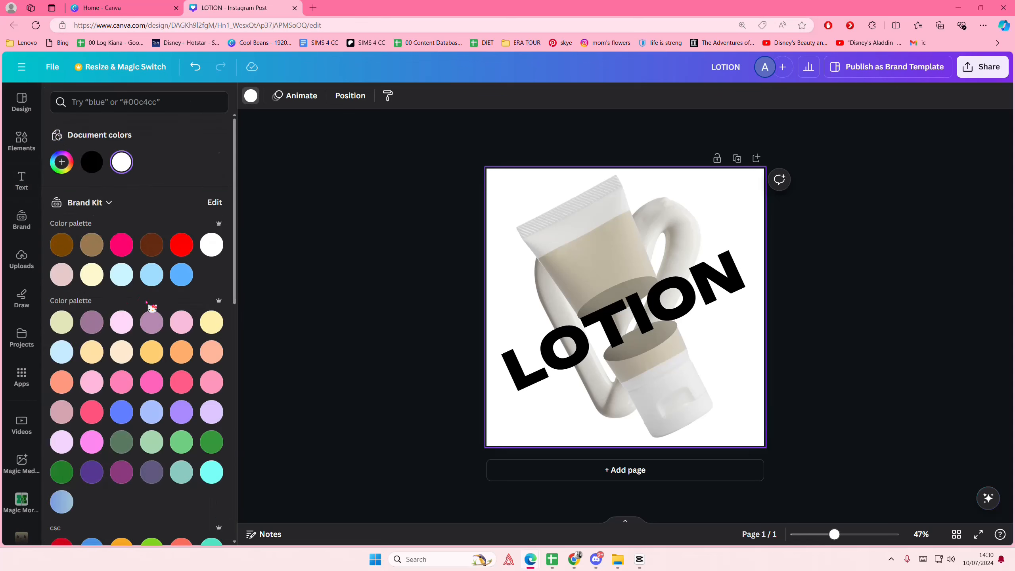
pyautogui.click(92, 245)
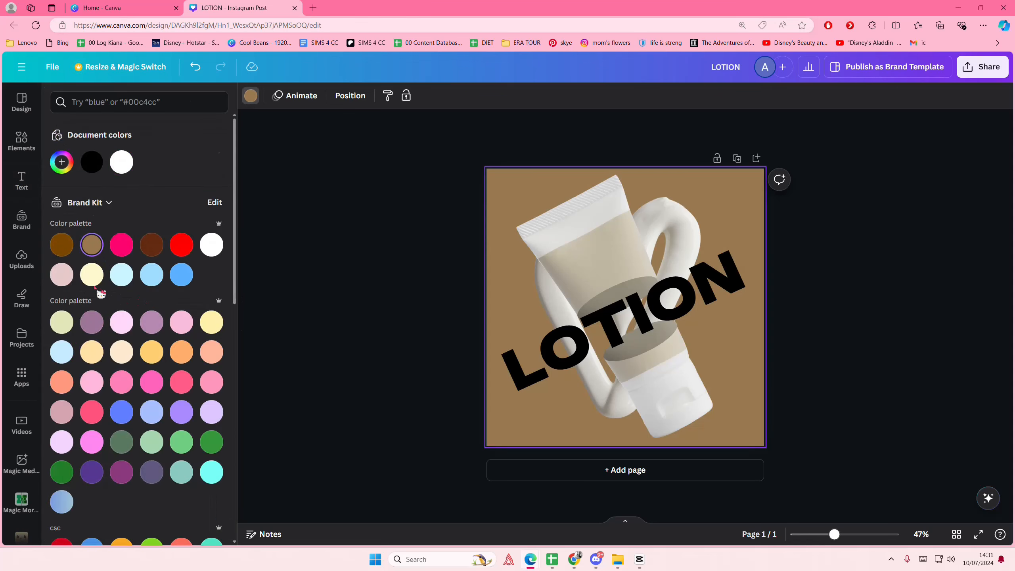
pyautogui.click(368, 259)
# - Shrink the lotion heart and place it in the upper-right corner of the page, beside the upper tube half
pyautogui.click(695, 228)
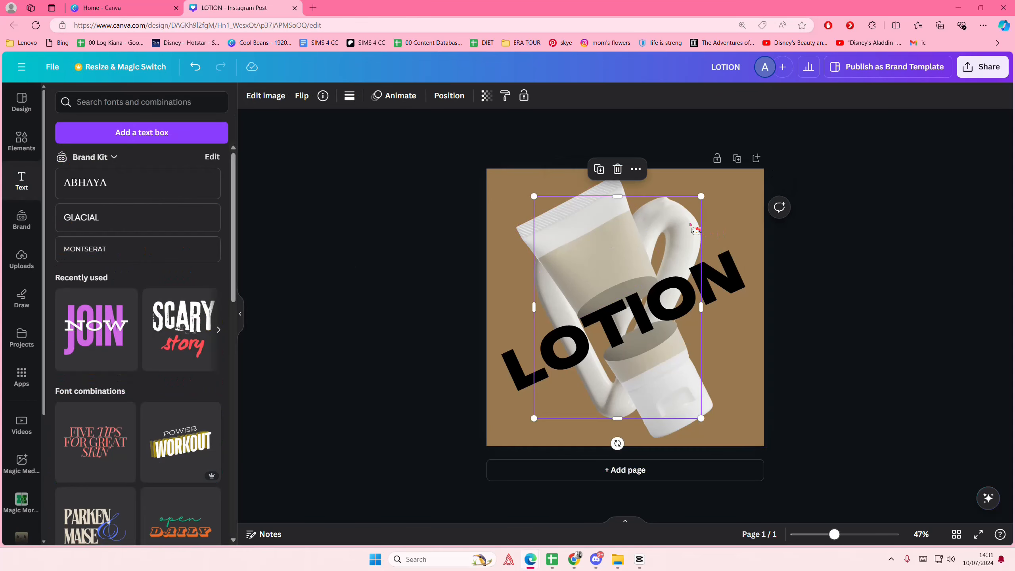
pyautogui.moveTo(702, 198); pyautogui.dragTo(719, 175)
pyautogui.moveTo(697, 219); pyautogui.dragTo(742, 219)
pyautogui.moveTo(578, 420); pyautogui.dragTo(675, 346)
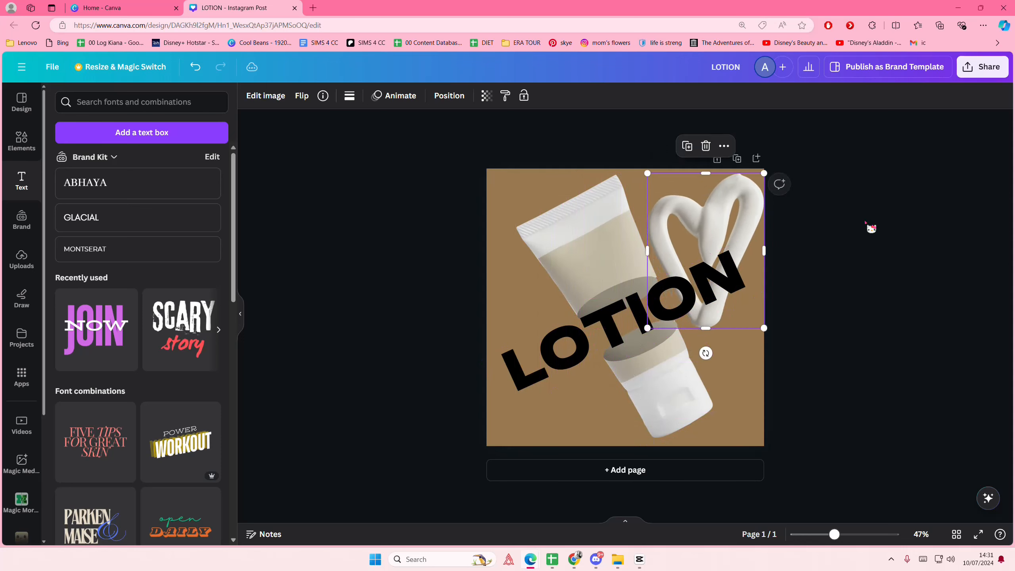
pyautogui.click(856, 235)
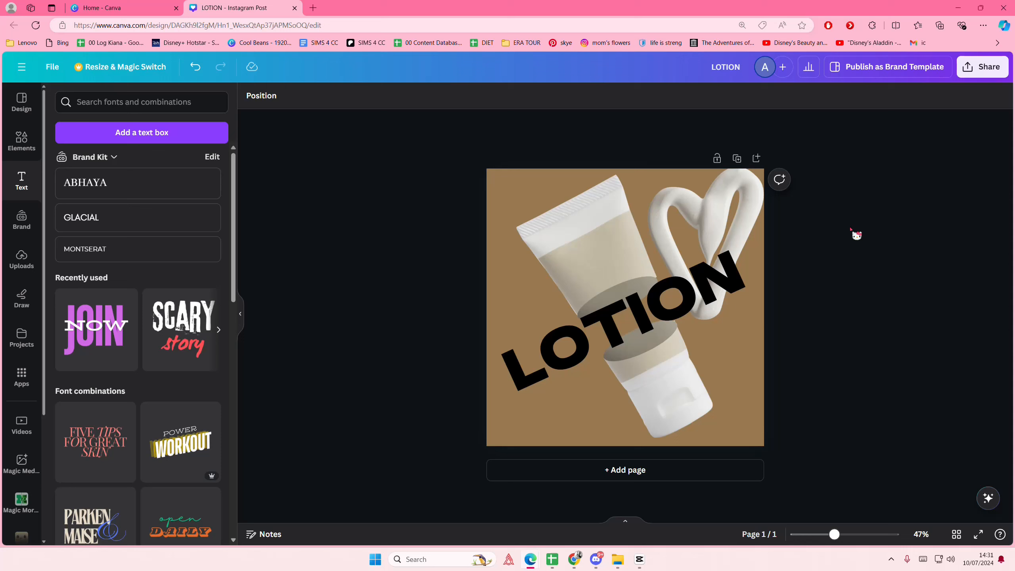
pyautogui.click(710, 295)
pyautogui.click(422, 243)
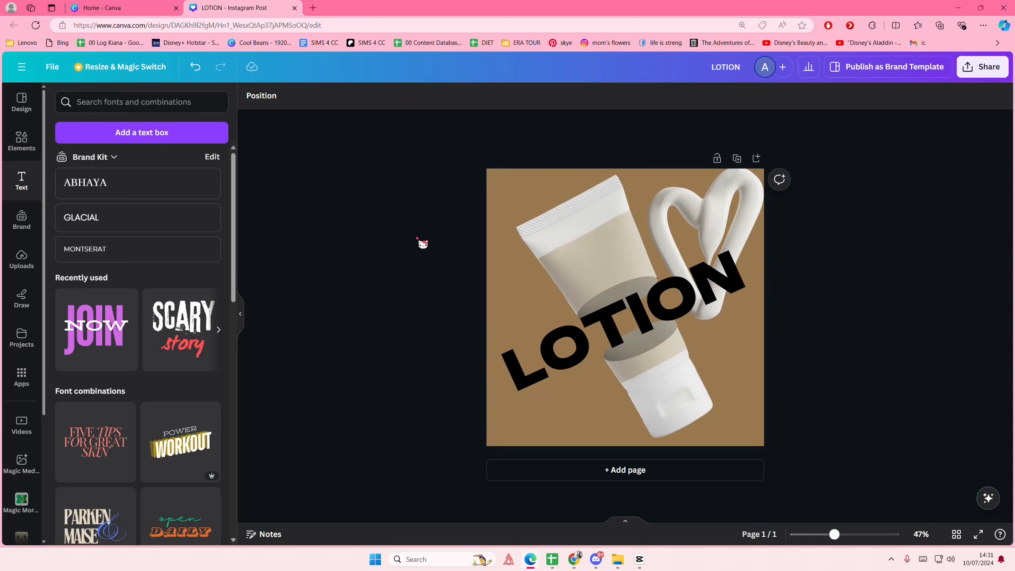
# - Set the page background to the light cream color from the brand palette
pyautogui.click(524, 198)
pyautogui.click(256, 97)
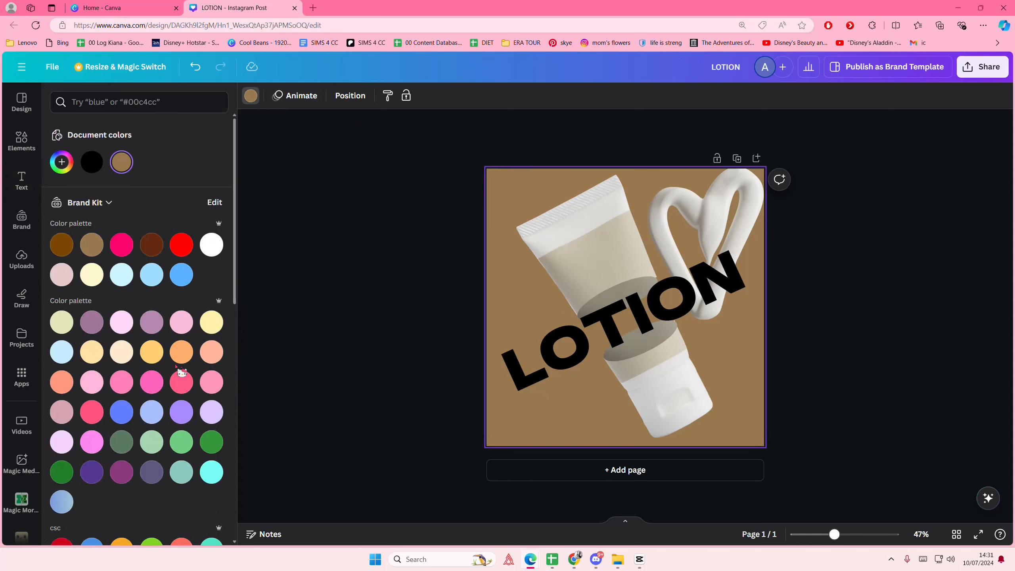
pyautogui.click(121, 352)
pyautogui.click(317, 333)
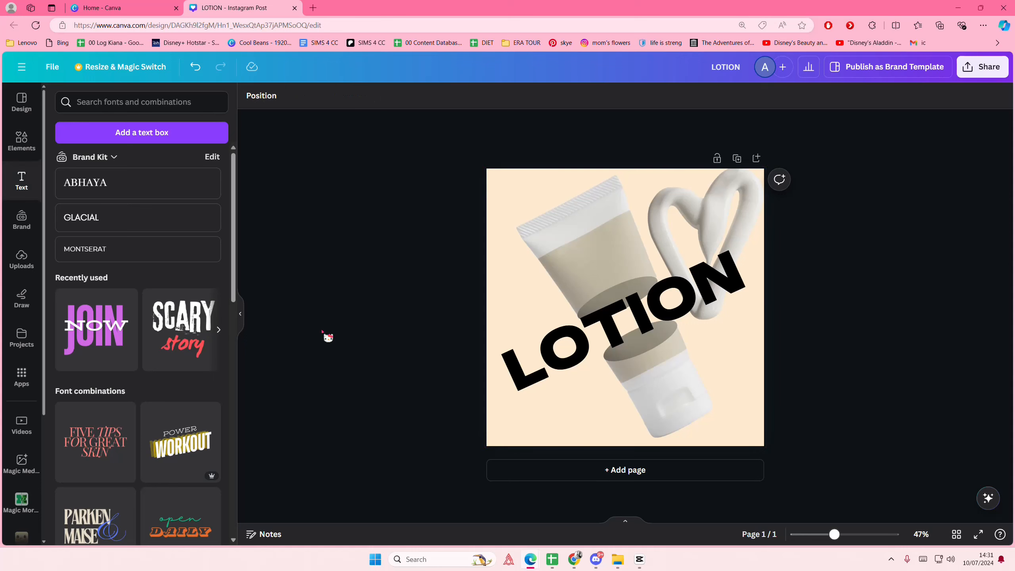
# - Try cream, white, brown and several photo colors on the LOTION text, and settle on dark gray
pyautogui.click(558, 355)
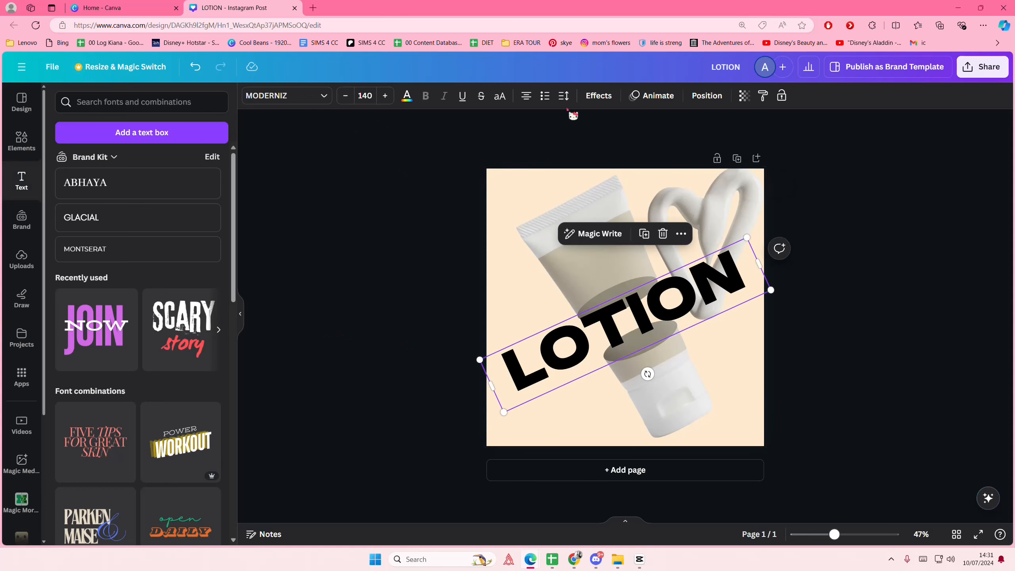
pyautogui.click(407, 96)
pyautogui.click(126, 163)
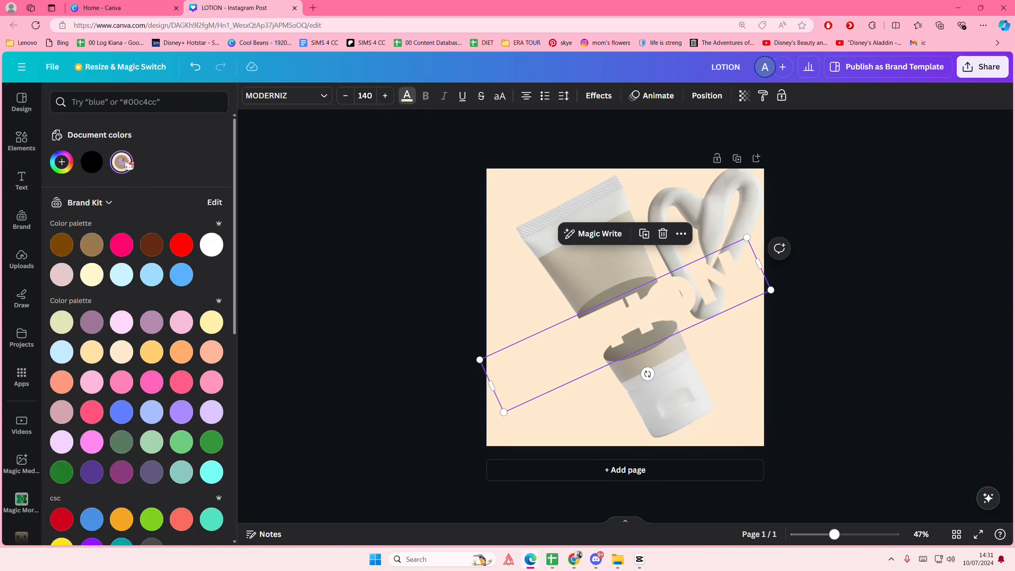
pyautogui.click(207, 251)
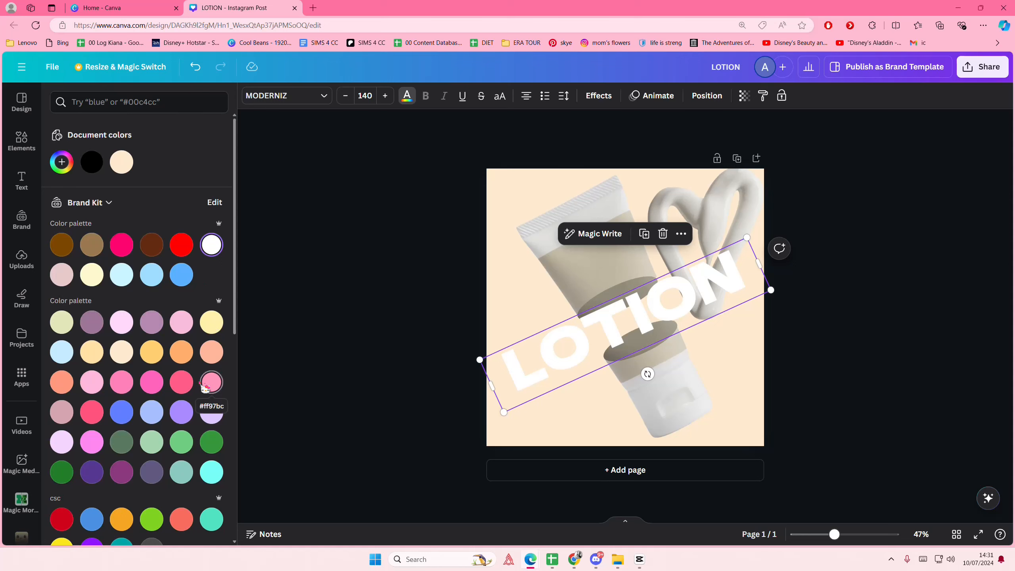
pyautogui.click(93, 245)
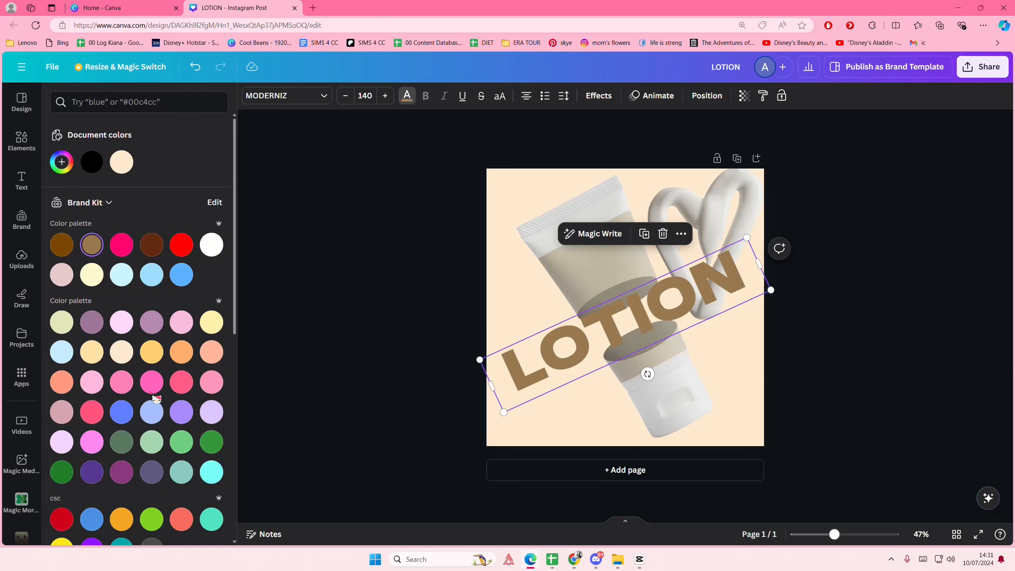
pyautogui.scroll(-5, 155, 398)
pyautogui.click(213, 446)
pyautogui.click(210, 476)
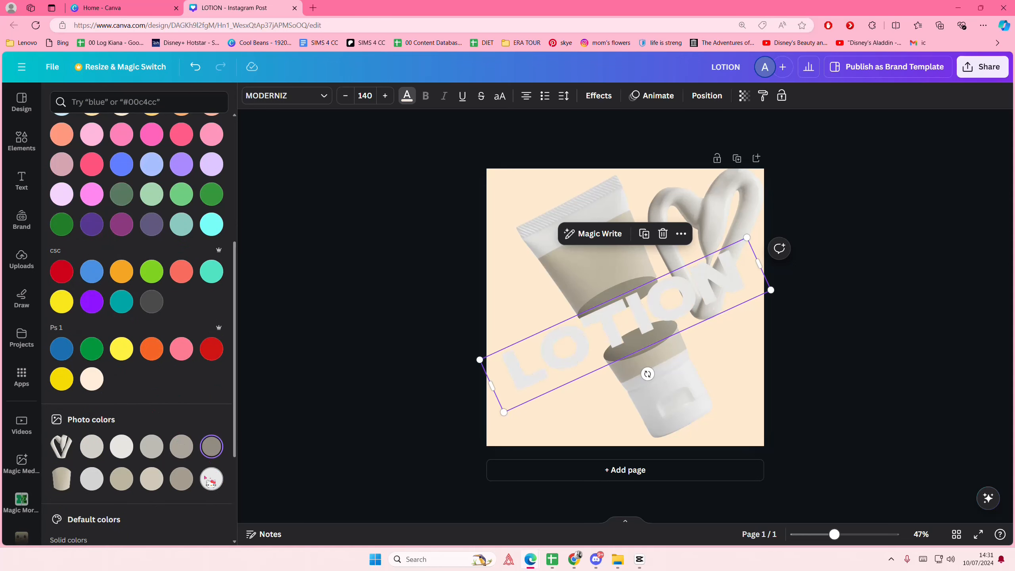
pyautogui.click(189, 478)
pyautogui.scroll(3, 113, 324)
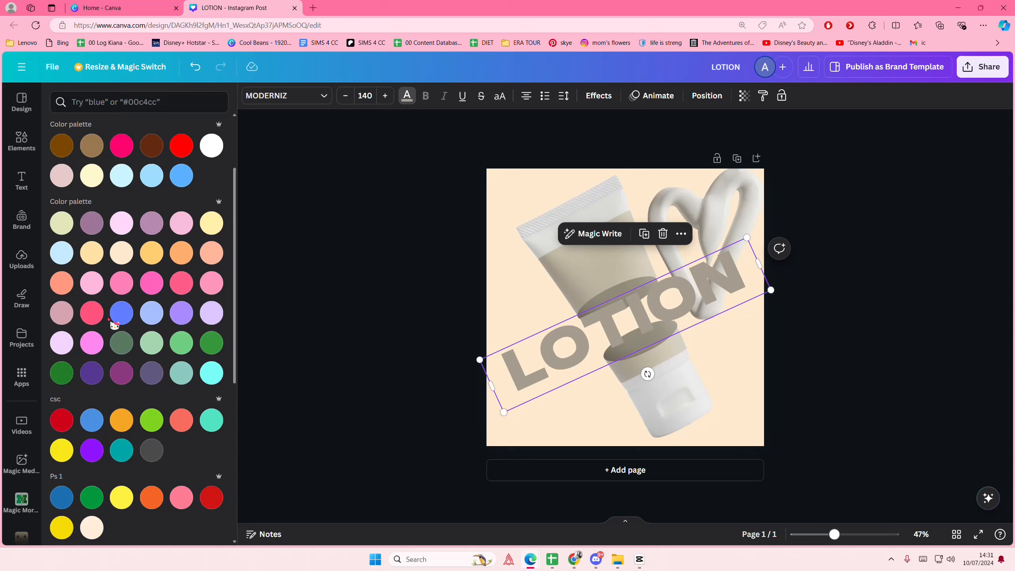
pyautogui.click(157, 457)
pyautogui.click(288, 390)
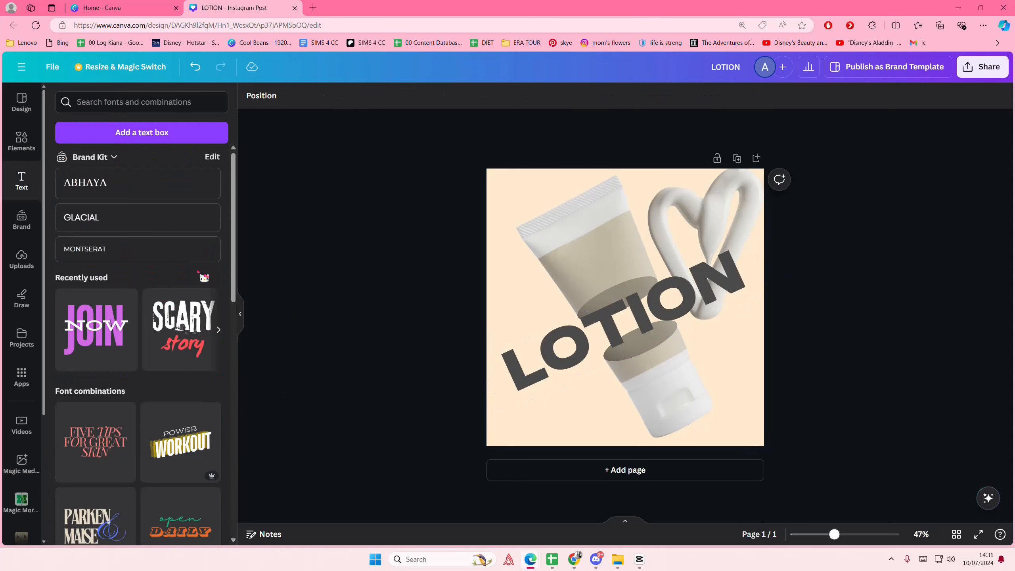
# - Search the elements for "blur", try a blurred white circle over the tube, and delete it
pyautogui.click(22, 140)
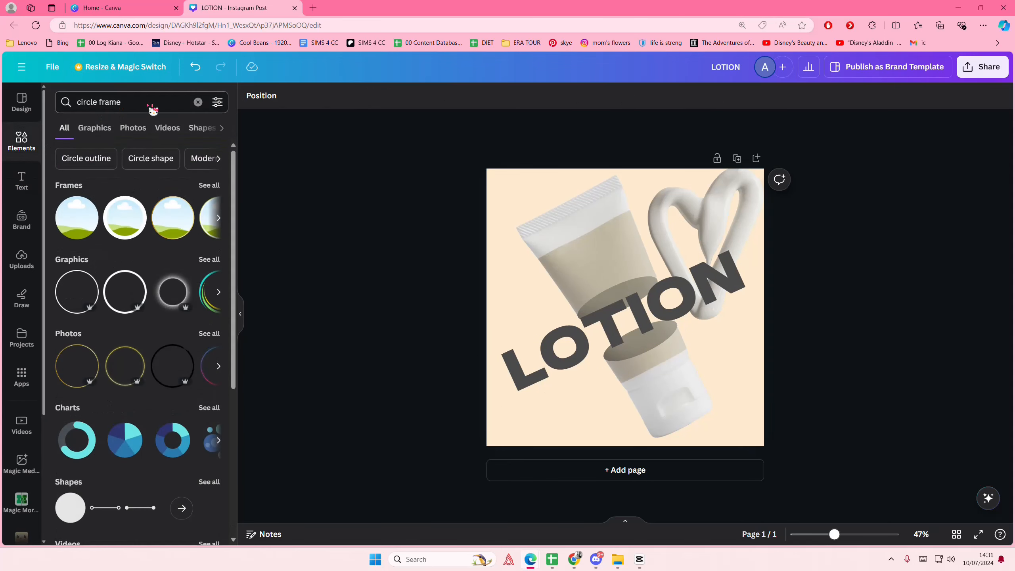
pyautogui.click(197, 102)
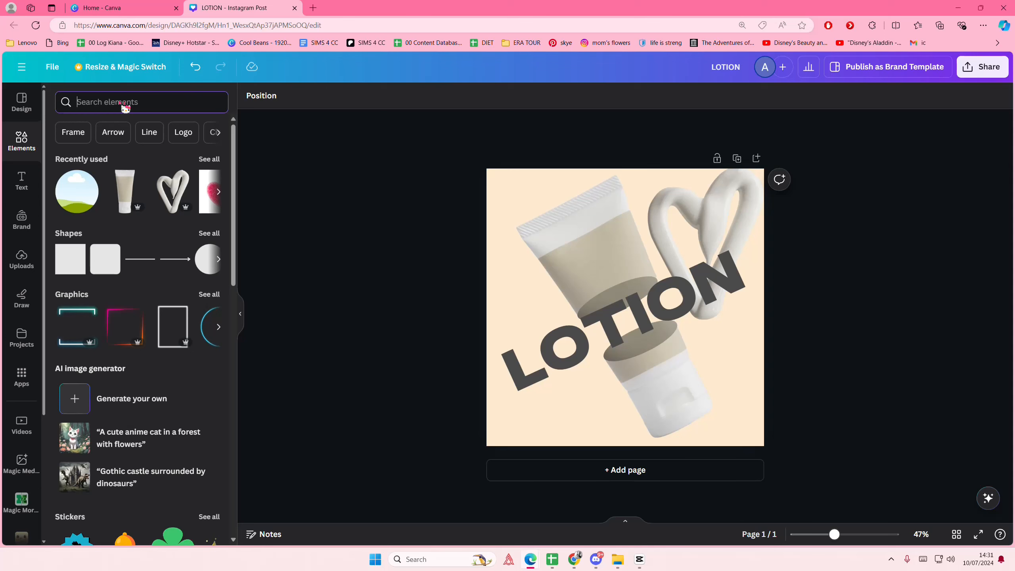
pyautogui.write('blur')
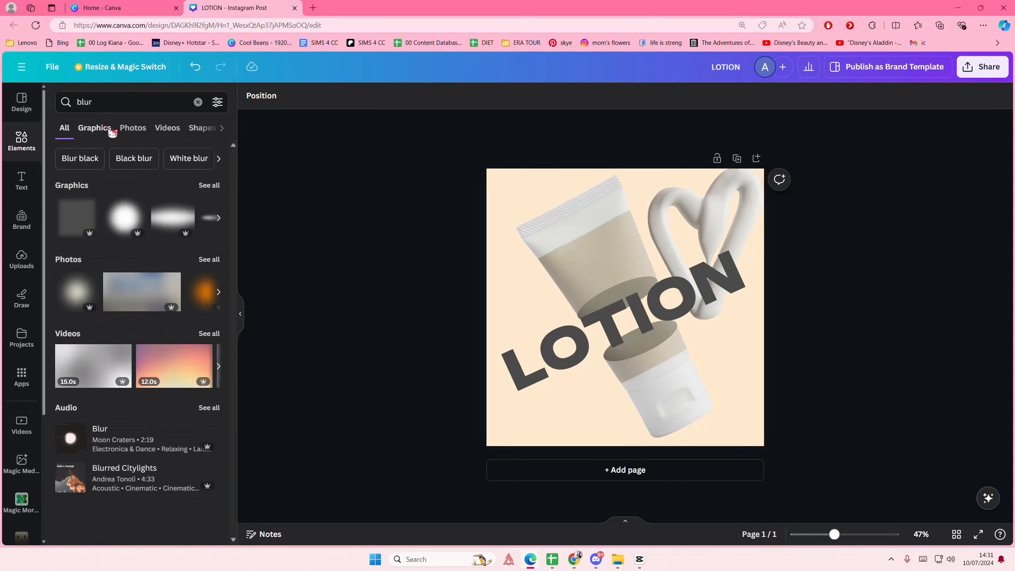
pyautogui.moveTo(125, 217); pyautogui.dragTo(587, 367)
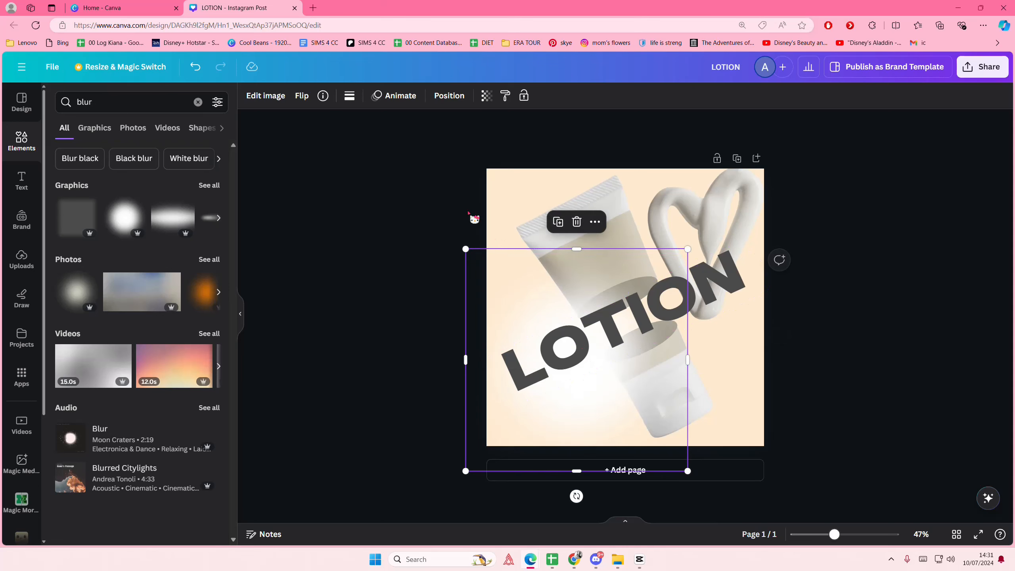
pyautogui.press('Delete')
# - Search the graphics for "shadow", try a dark round shadow, and replace it with a softer gray circular one over the tube
pyautogui.click(112, 103)
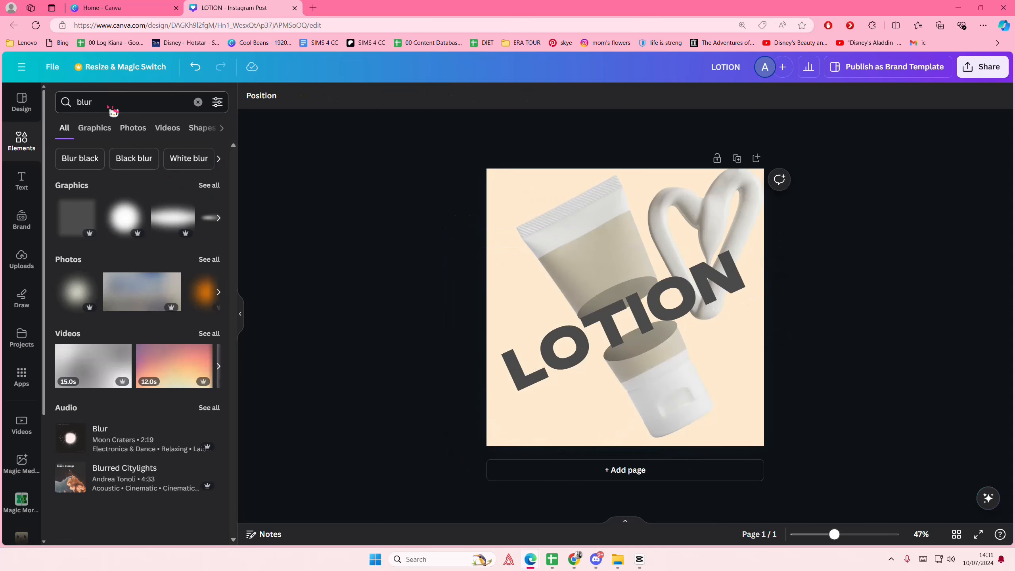
pyautogui.write('shadow')
pyautogui.press('Return')
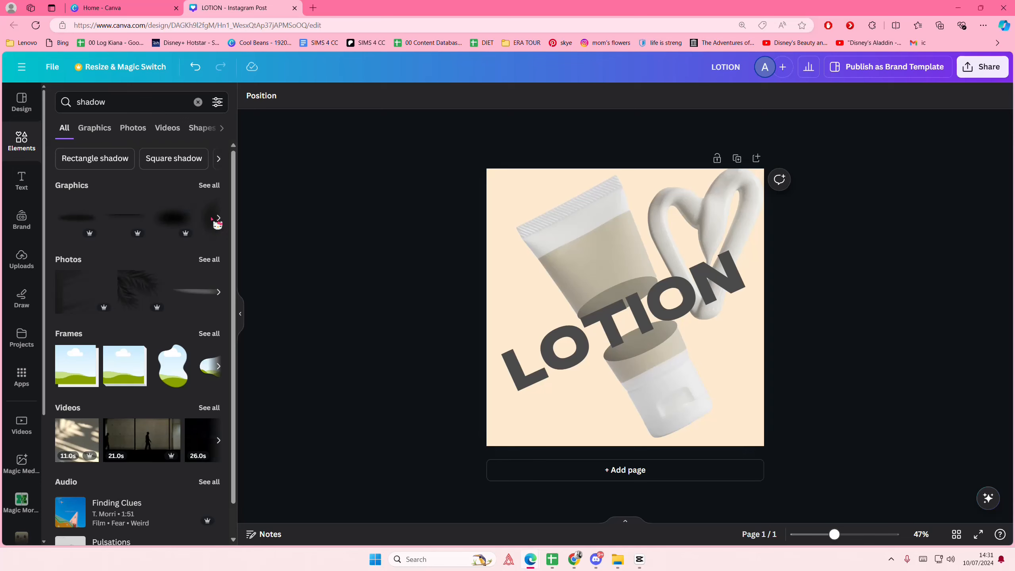
pyautogui.click(216, 187)
pyautogui.moveTo(99, 254); pyautogui.dragTo(641, 344)
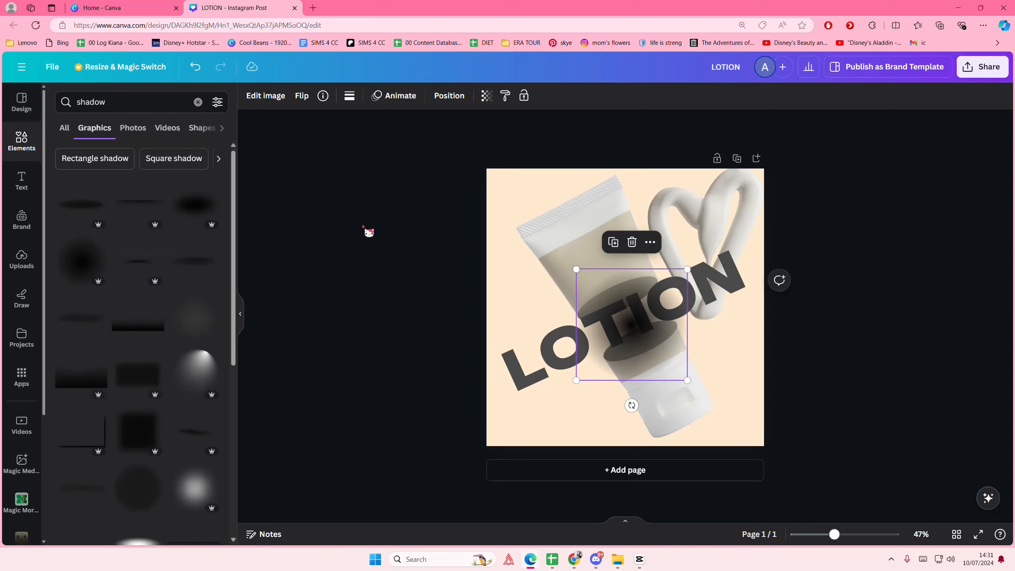
pyautogui.press('Delete')
pyautogui.moveTo(138, 488); pyautogui.dragTo(595, 289)
pyautogui.hotkey('ctrl', 'z')
pyautogui.moveTo(147, 487); pyautogui.dragTo(627, 310)
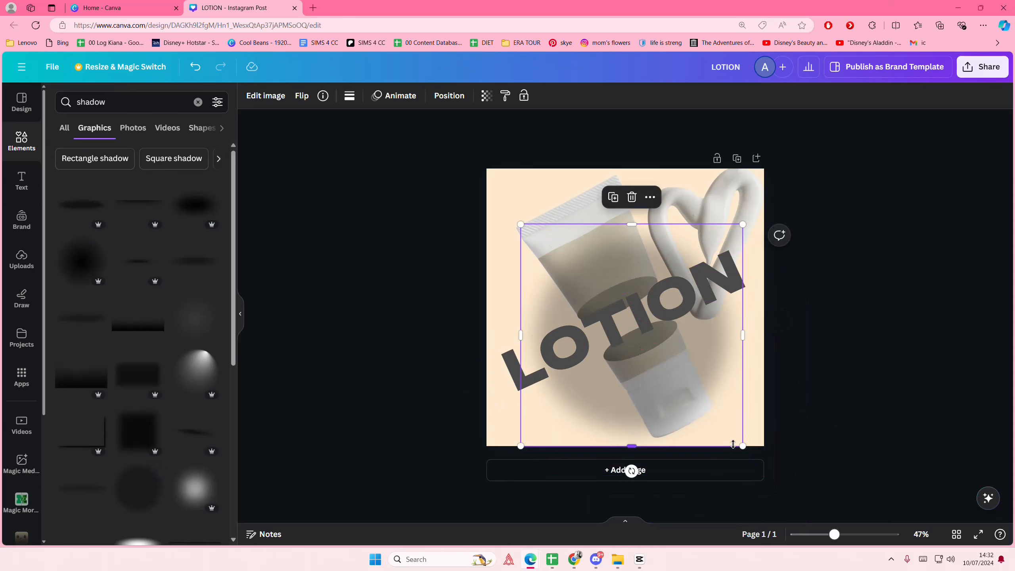
# - Shrink the circular shadow to roughly the tube's width and center it over the gap between the two halves
pyautogui.moveTo(733, 434); pyautogui.dragTo(623, 325)
pyautogui.moveTo(567, 285); pyautogui.dragTo(616, 318)
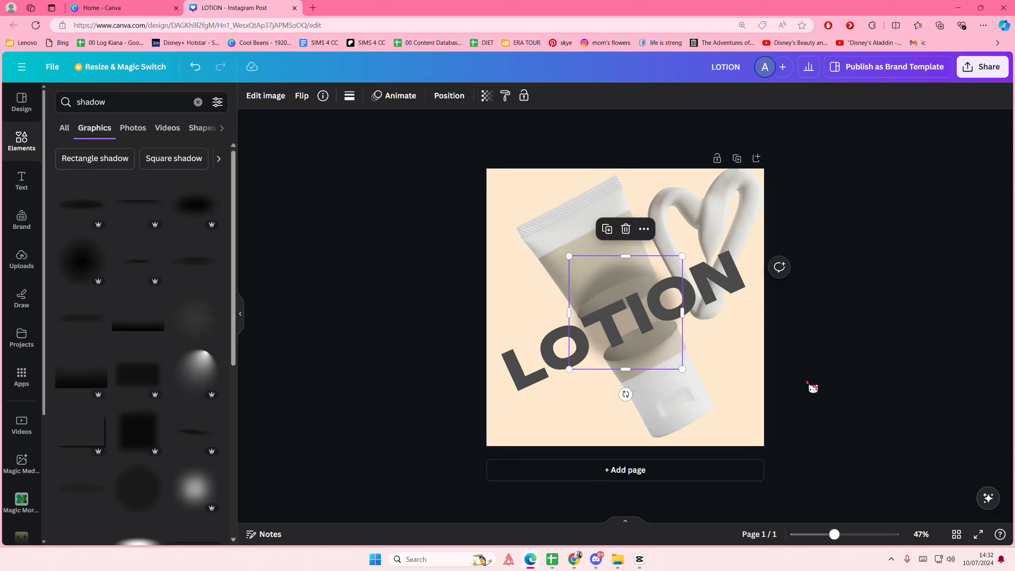
pyautogui.click(825, 390)
# - Send the shadow behind the tube pieces, enlarge it slightly and narrow it from its left edge
pyautogui.click(666, 308)
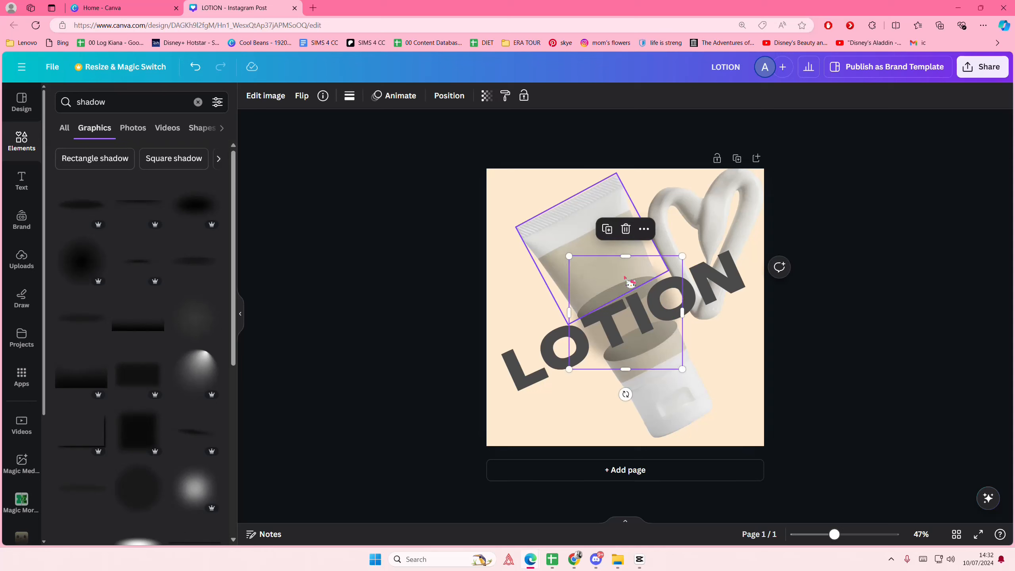
pyautogui.moveTo(682, 256); pyautogui.dragTo(690, 249)
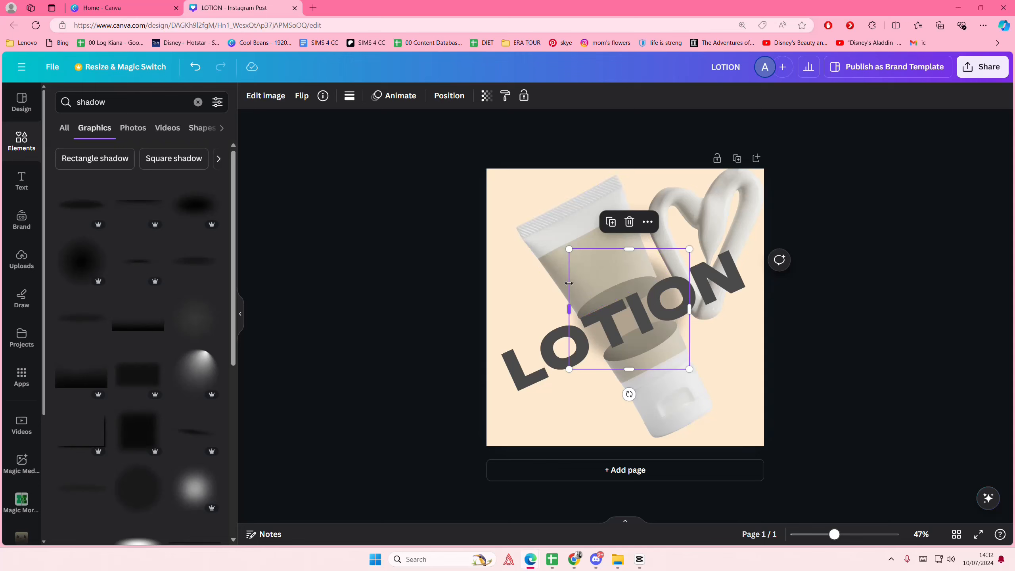
pyautogui.moveTo(569, 308); pyautogui.dragTo(590, 292)
pyautogui.click(902, 308)
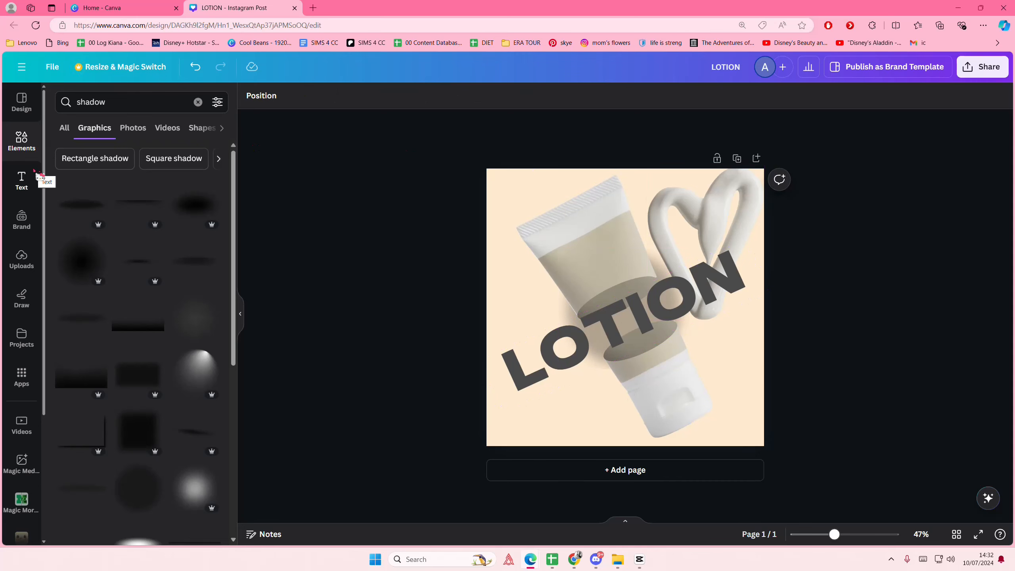
# - Search the graphics for "milk" and add the crown-shaped milk splash over the lower half of the tube
pyautogui.click(198, 102)
pyautogui.click(151, 105)
pyautogui.write('milk')
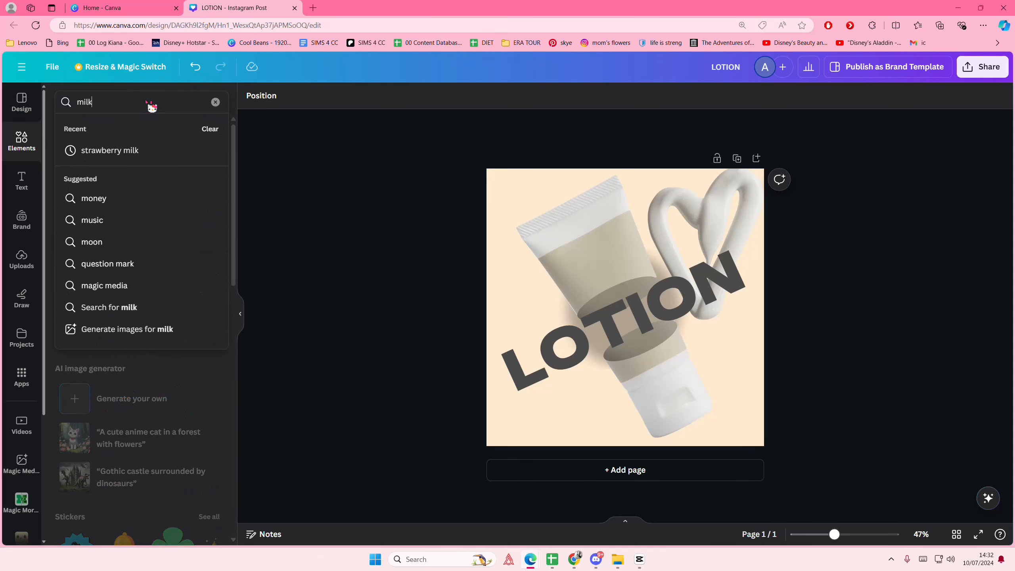
pyautogui.press('Return')
pyautogui.click(80, 131)
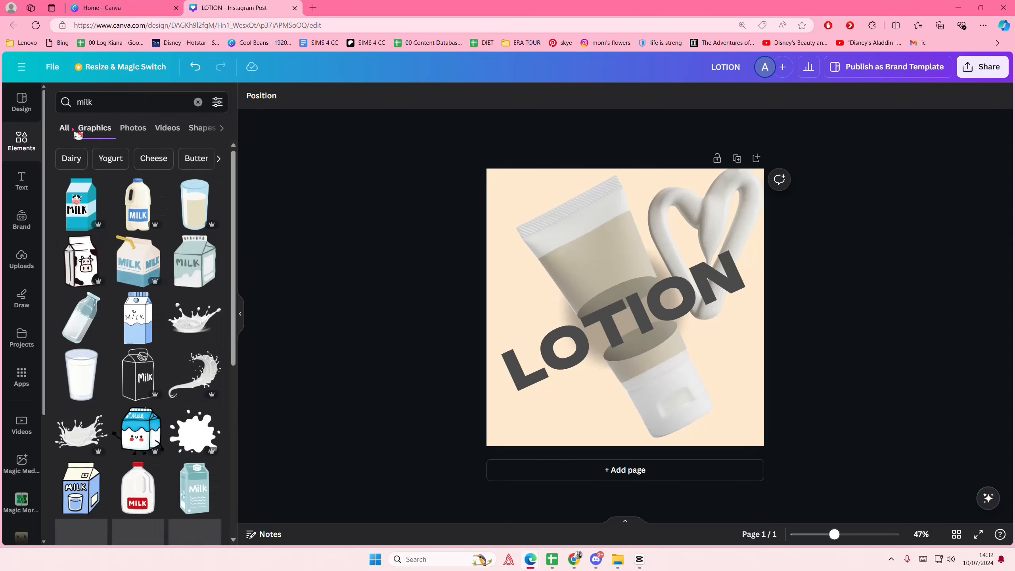
pyautogui.moveTo(195, 318); pyautogui.dragTo(579, 364)
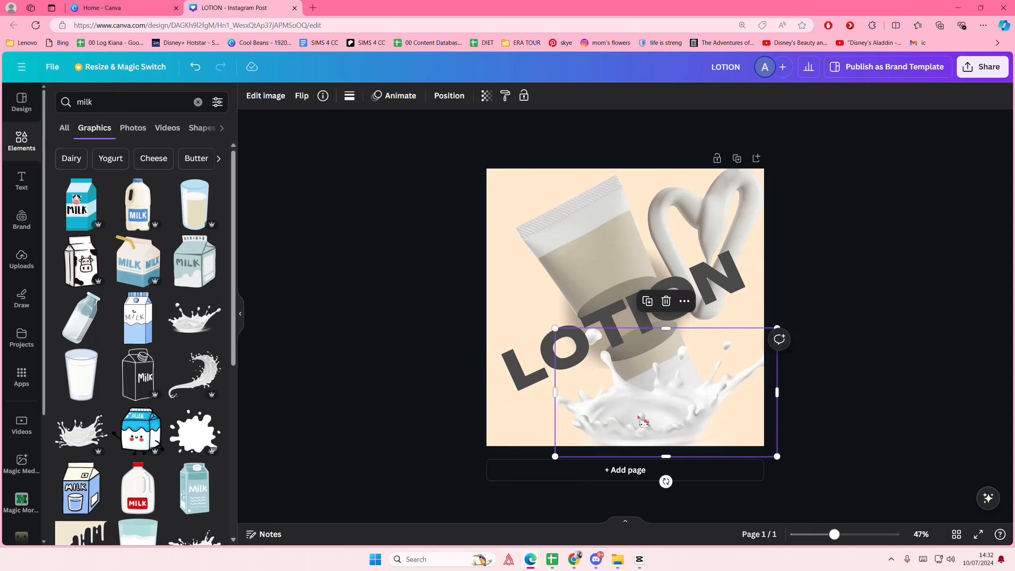
# - Tilt the milk splash counterclockwise, enlarge it slightly and place it over the tube's cap, running off the page's lower-right corner
pyautogui.moveTo(646, 419); pyautogui.dragTo(679, 415)
pyautogui.moveTo(700, 478); pyautogui.dragTo(727, 474)
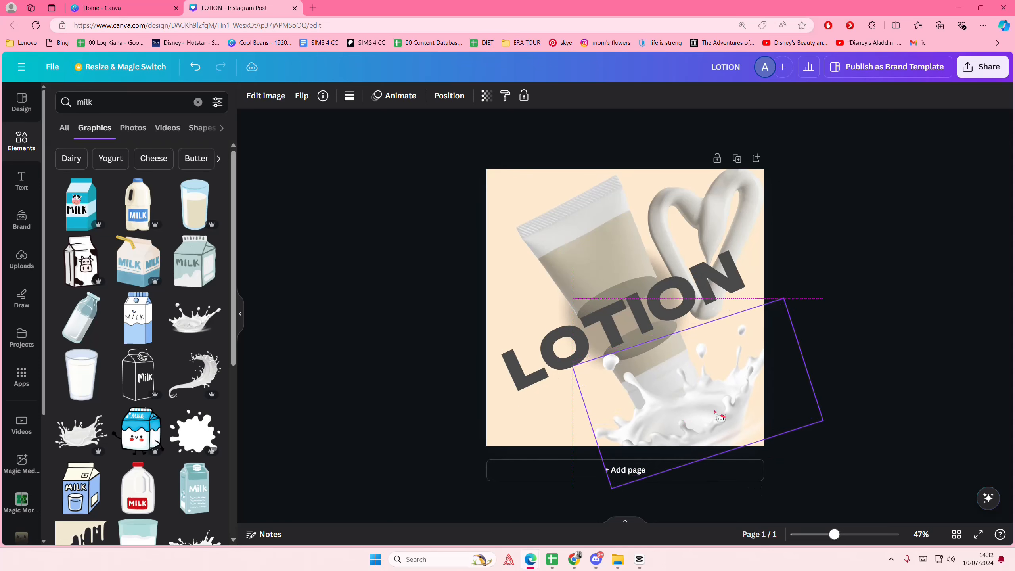
pyautogui.moveTo(825, 416); pyautogui.dragTo(881, 433)
pyautogui.moveTo(730, 428); pyautogui.dragTo(687, 414)
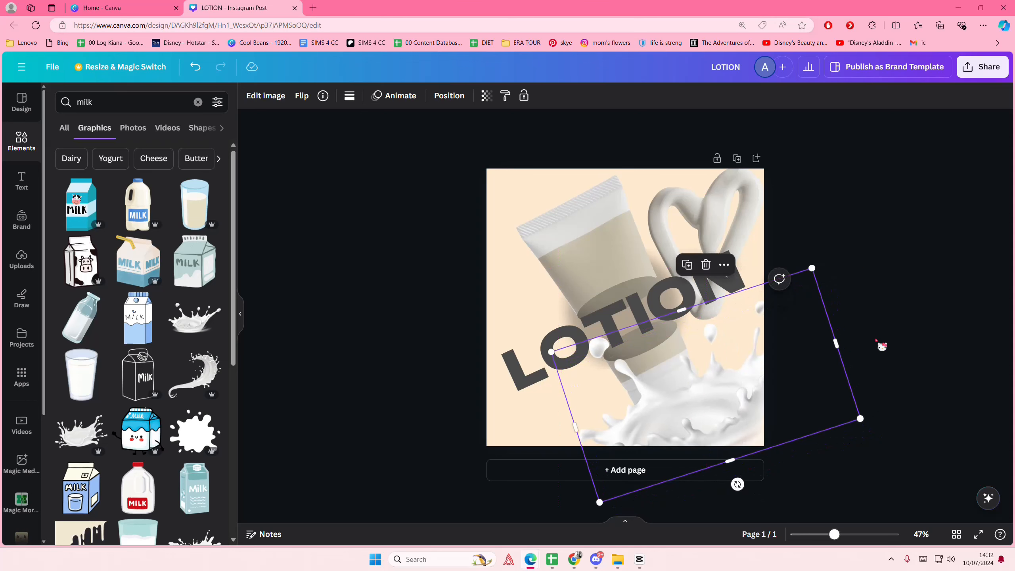
# - Try the milk splash one layer back behind the tube, and bring it forward again
pyautogui.hotkey('ctrl', '[')
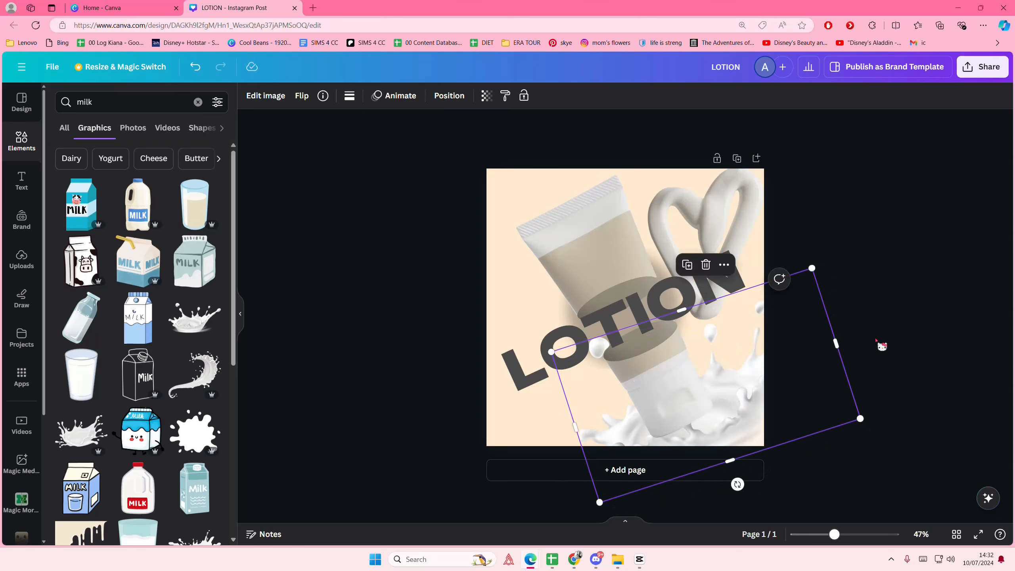
pyautogui.hotkey('ctrl', ']')
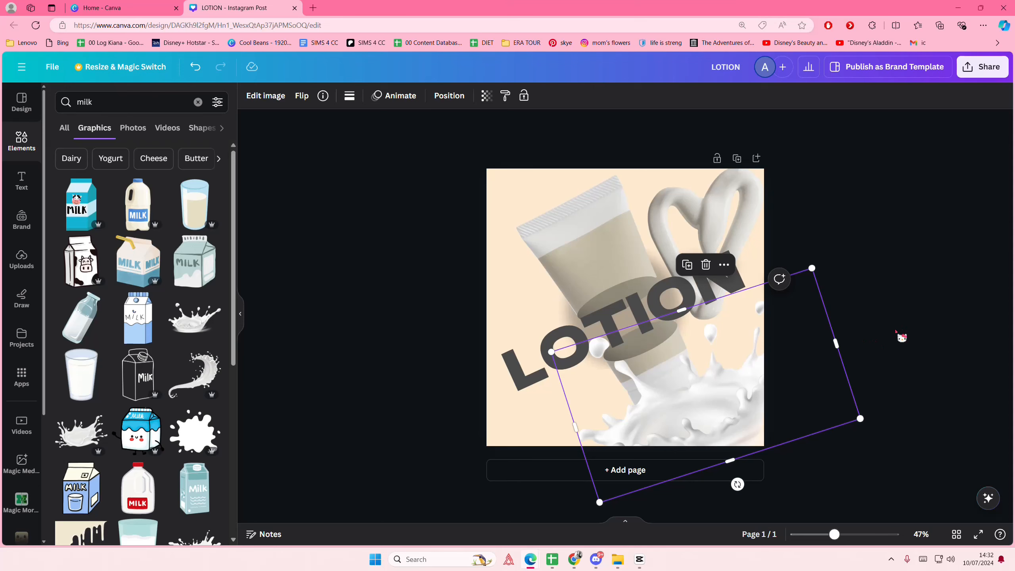
pyautogui.hotkey('ctrl', 'p')
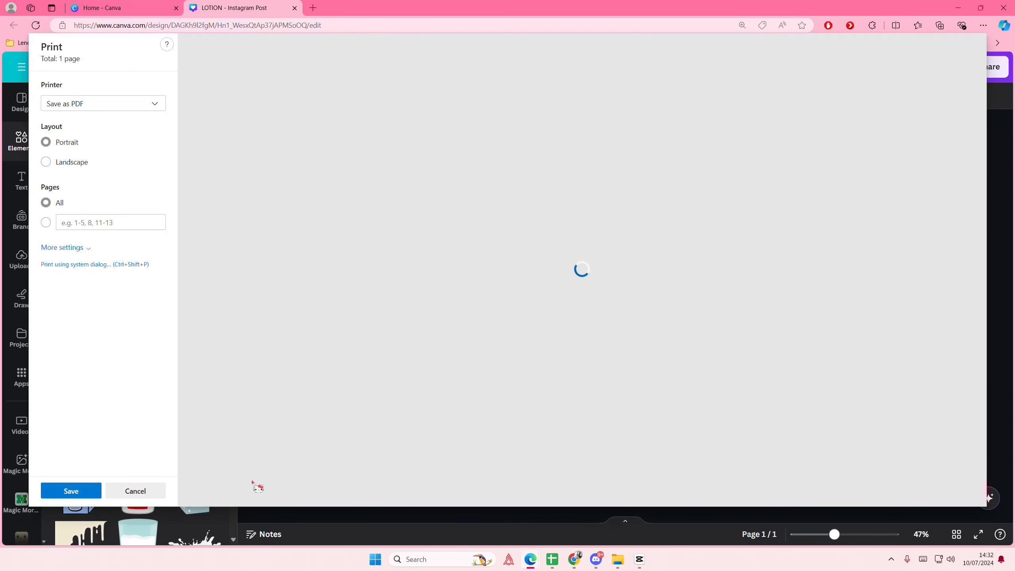
pyautogui.click(136, 495)
pyautogui.click(512, 455)
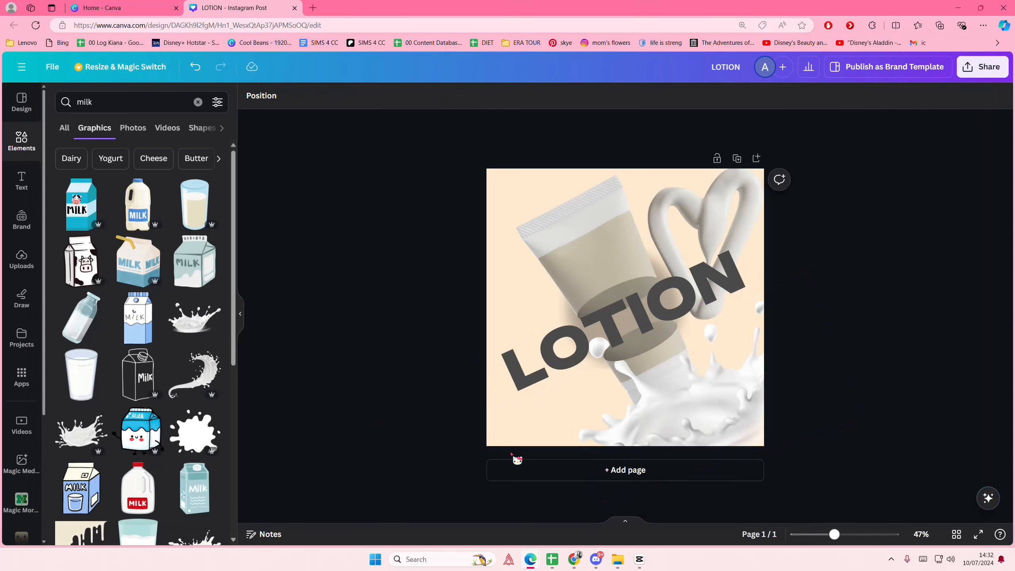
pyautogui.click(602, 334)
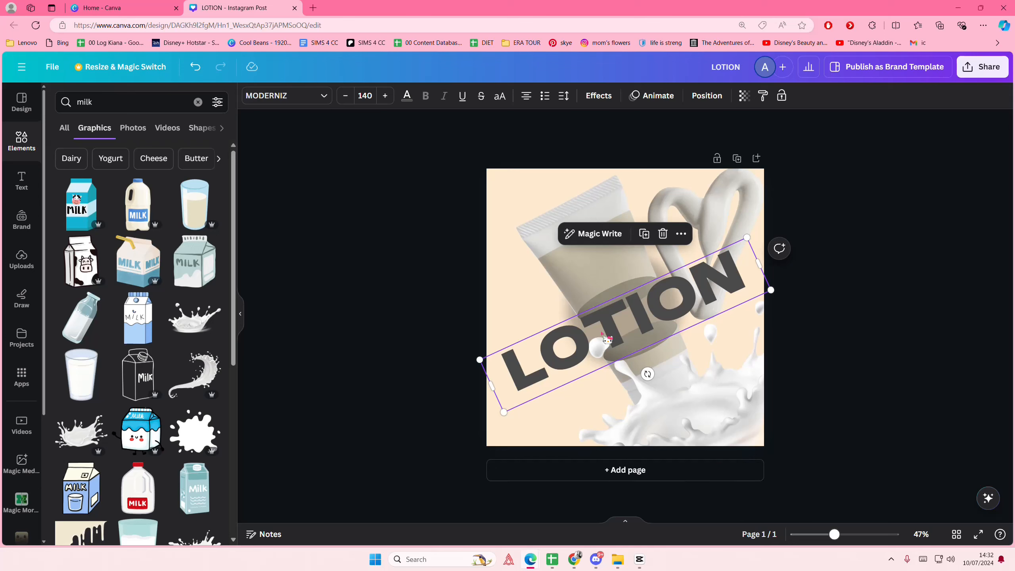
pyautogui.click(789, 301)
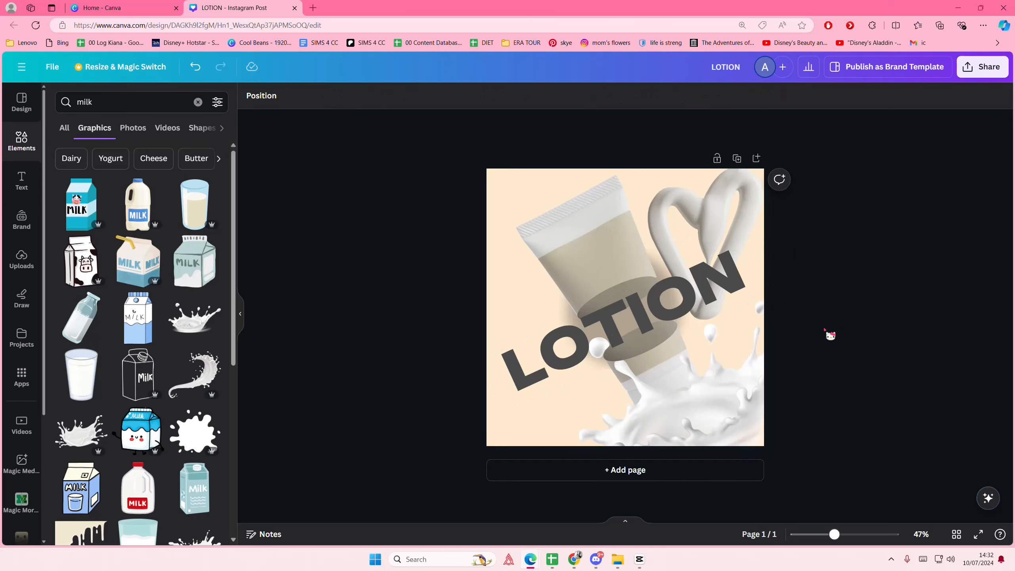
pyautogui.click(658, 375)
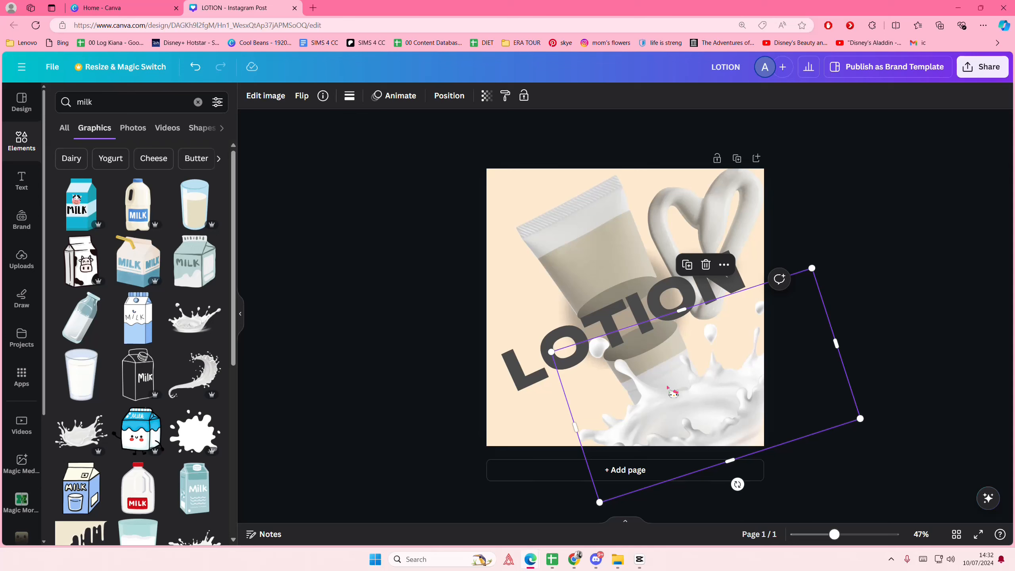
pyautogui.click(915, 315)
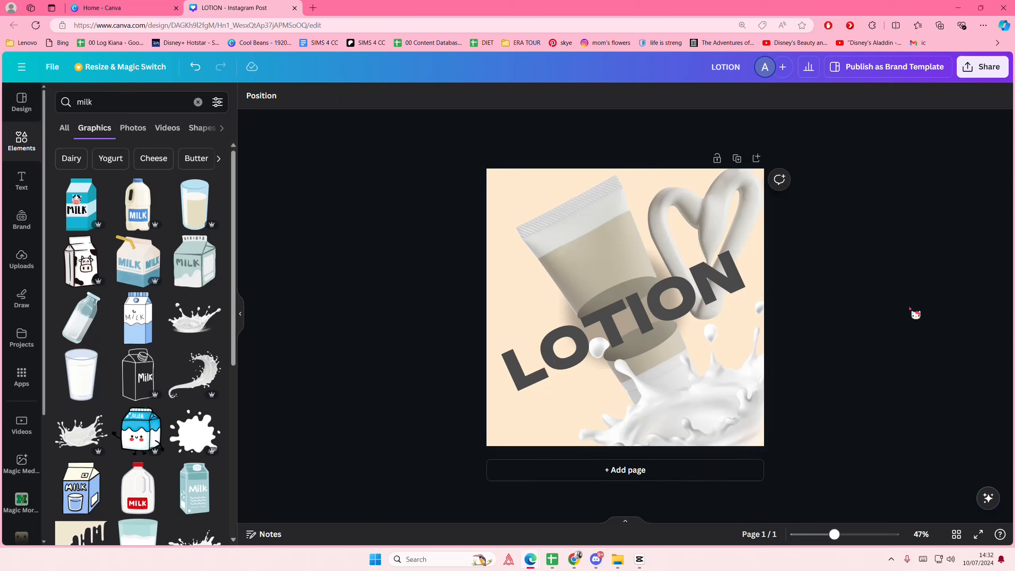
# - Enlarge the milk splash further and shift it down and to the left so it covers the tube's cap
pyautogui.click(678, 365)
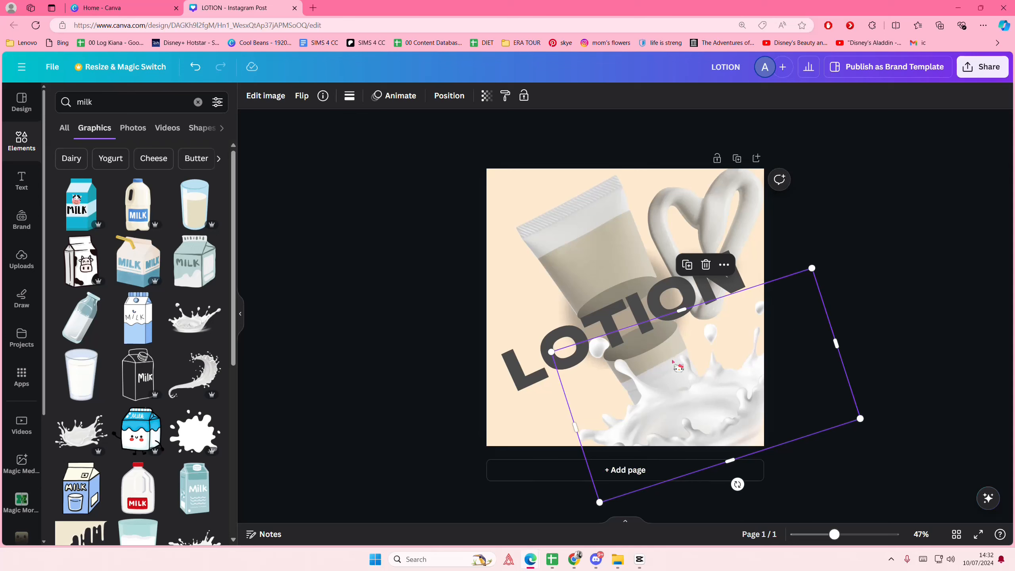
pyautogui.moveTo(703, 395)
pyautogui.mouseDown()
pyautogui.moveTo(734, 436)
pyautogui.moveTo(699, 392)
pyautogui.moveTo(715, 395)
pyautogui.moveTo(706, 395)
pyautogui.mouseUp()
pyautogui.press('Escape')
pyautogui.moveTo(861, 408); pyautogui.dragTo(903, 417)
pyautogui.moveTo(701, 401); pyautogui.dragTo(670, 414)
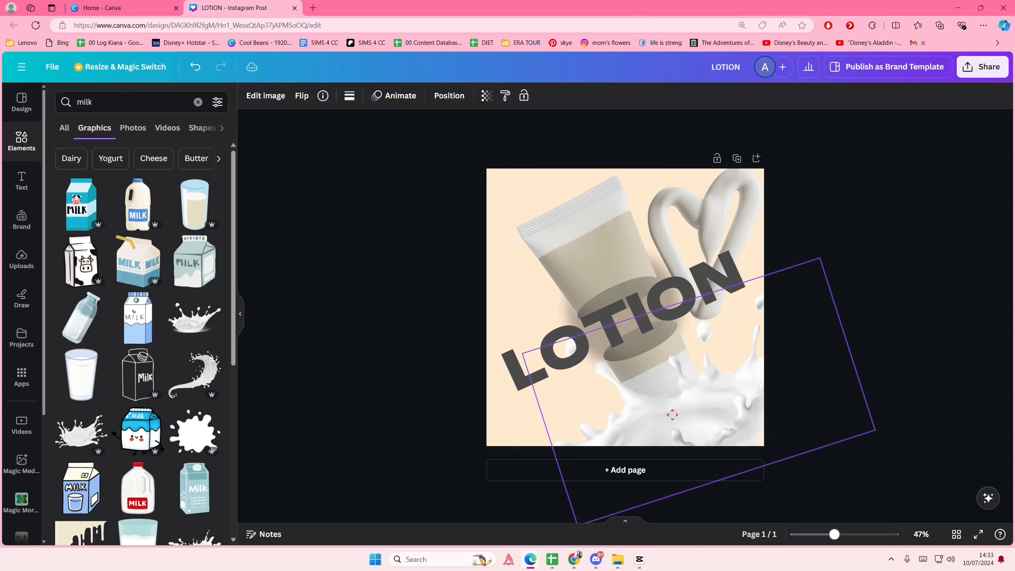
pyautogui.click(890, 342)
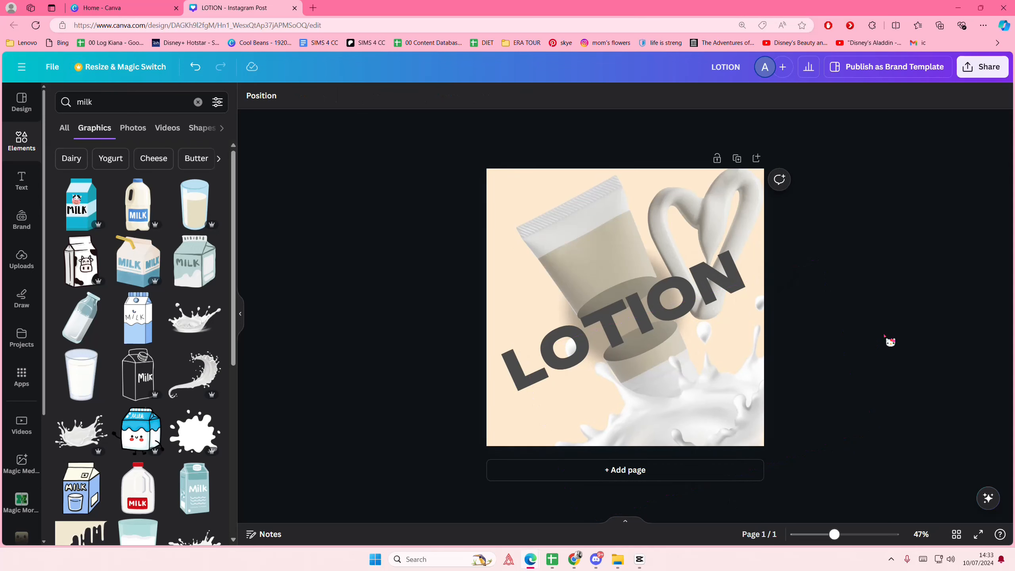